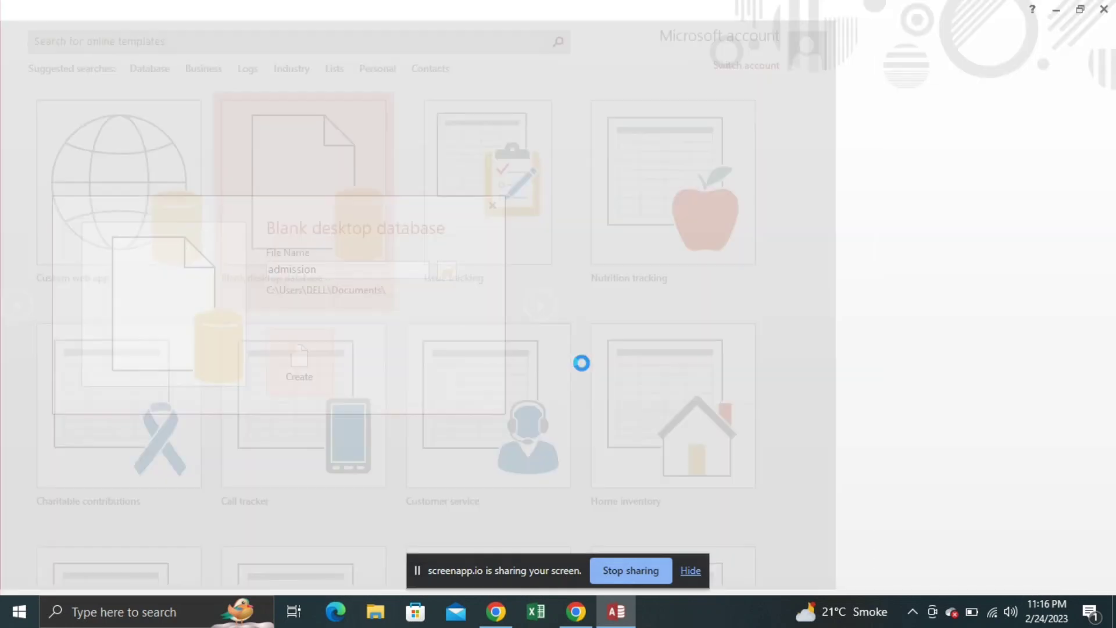
Step: Open the new table in Design View, saving it under the name admission
left_click(115, 182)
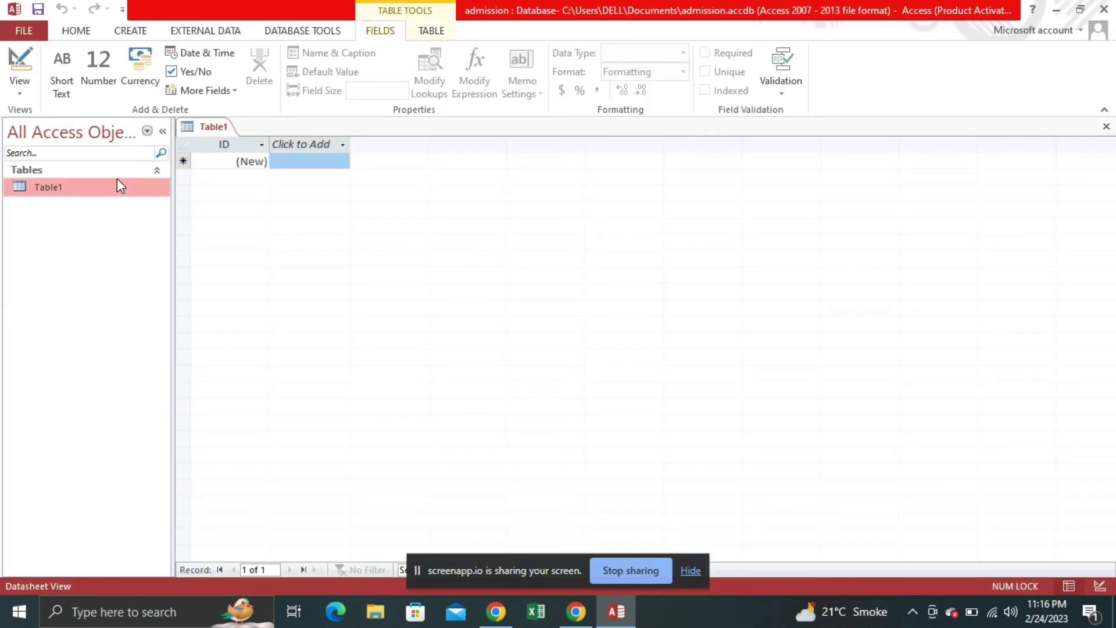
right_click(129, 191)
left_click(189, 224)
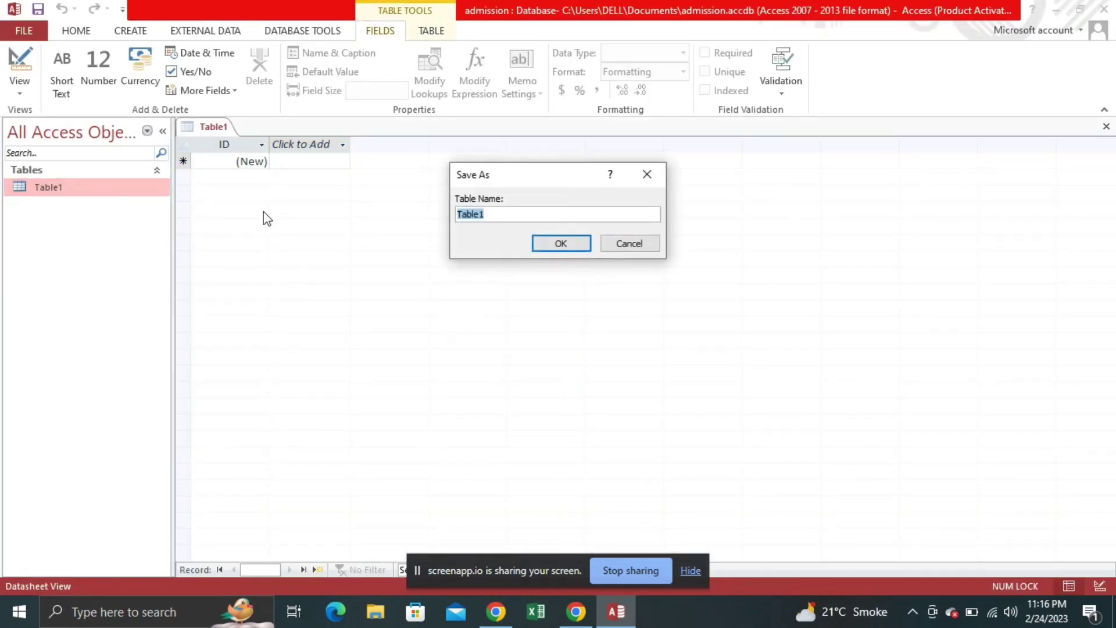
type("admission")
key("Return")
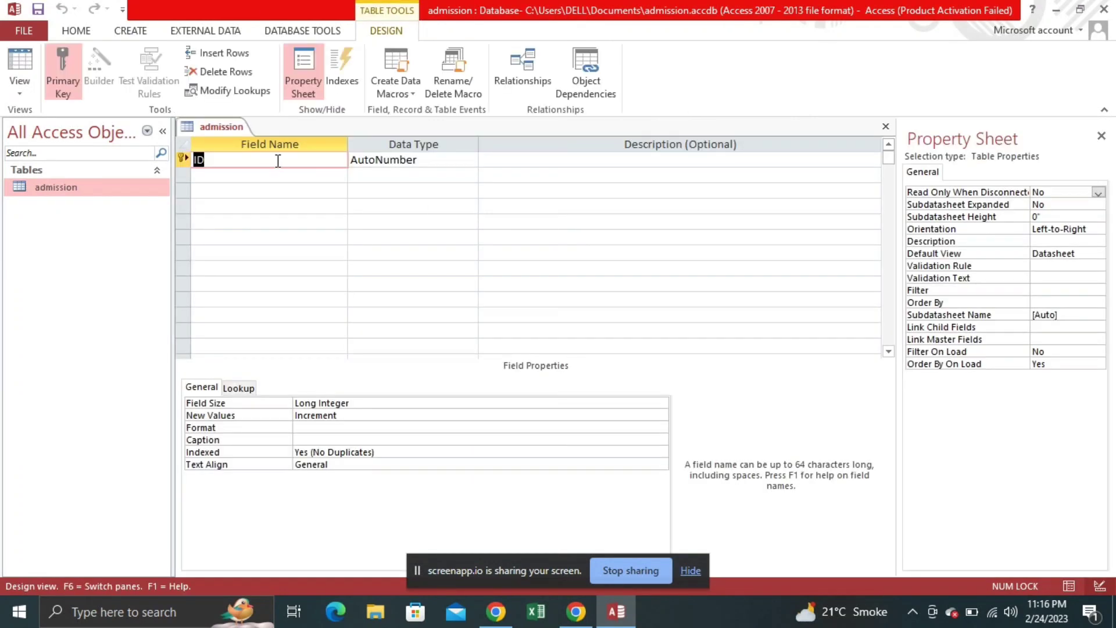
Step: Rename the ID field to roll no and add the fields first name and last name
type("roll no")
left_click(276, 175)
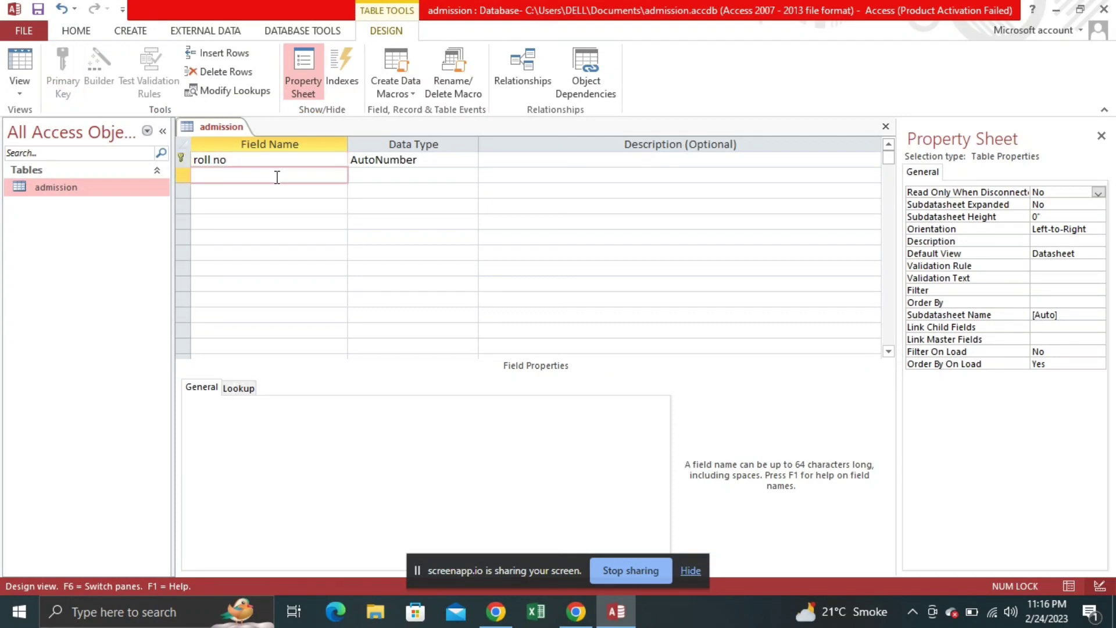
double_click(262, 172)
type("first name")
left_click(264, 197)
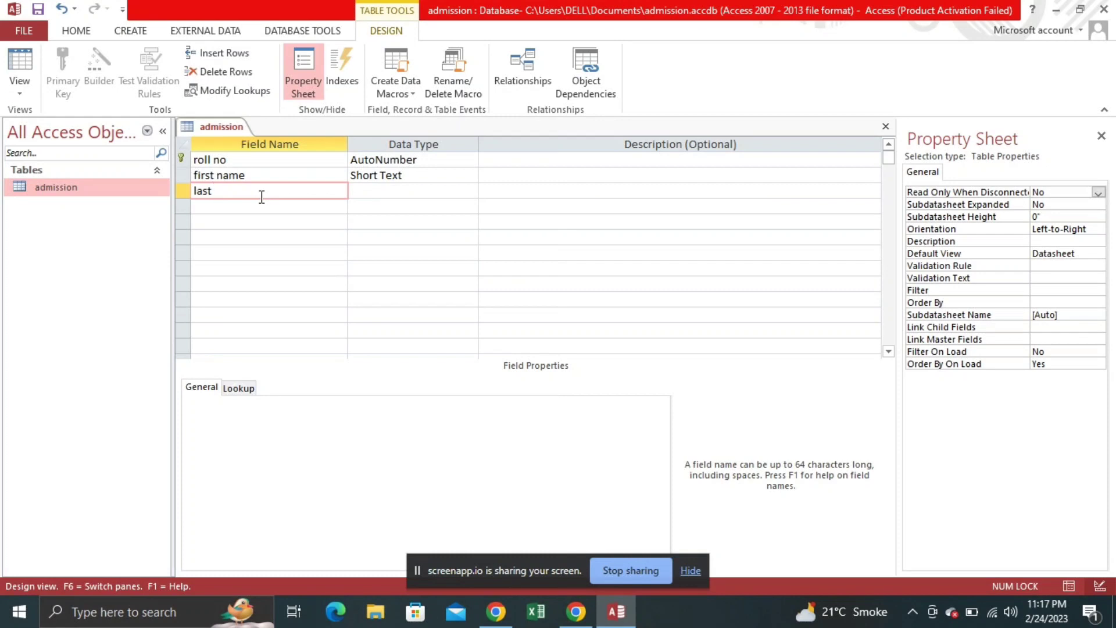
Step: Add a DOB field and a phone number field below last name, correcting the spelling of number
left_click(261, 208)
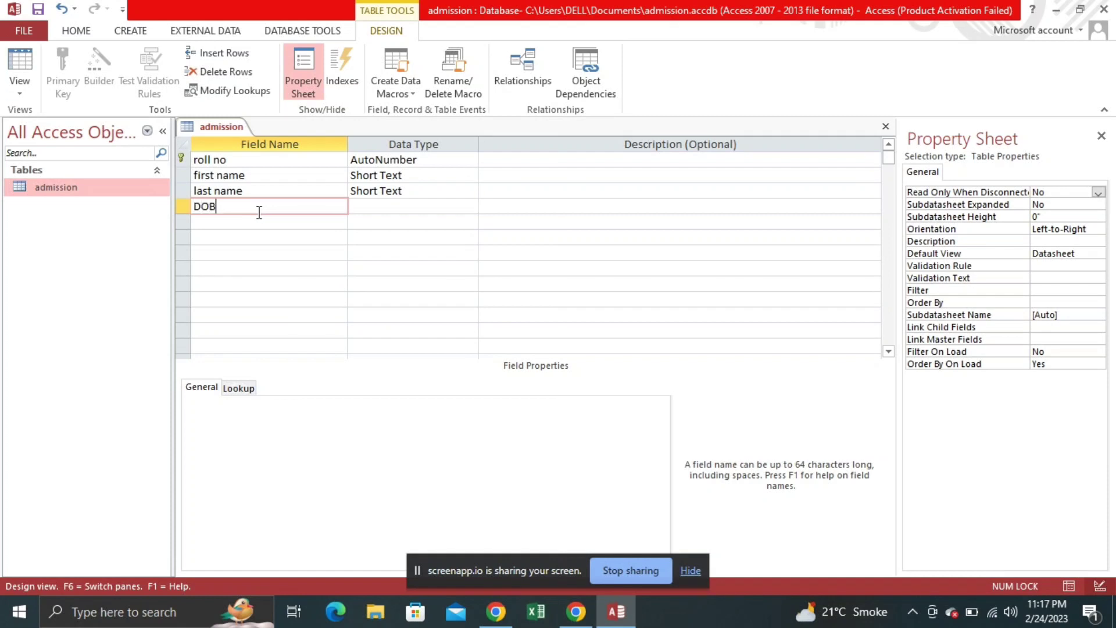
type("DOB")
left_click(262, 216)
type("phone numer")
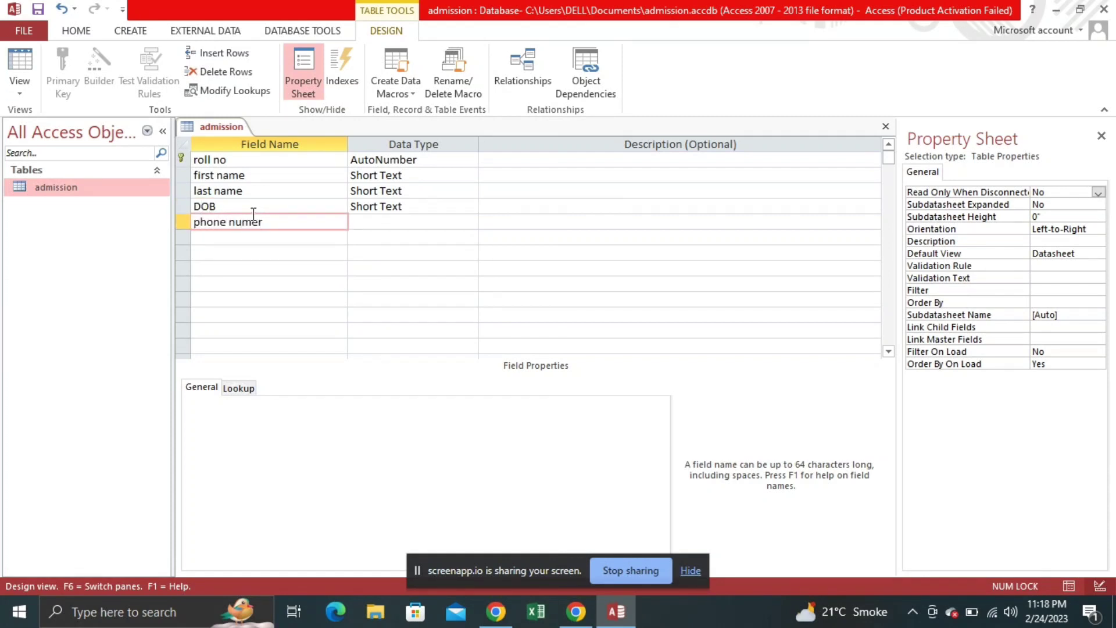
double_click(267, 221)
type("nu")
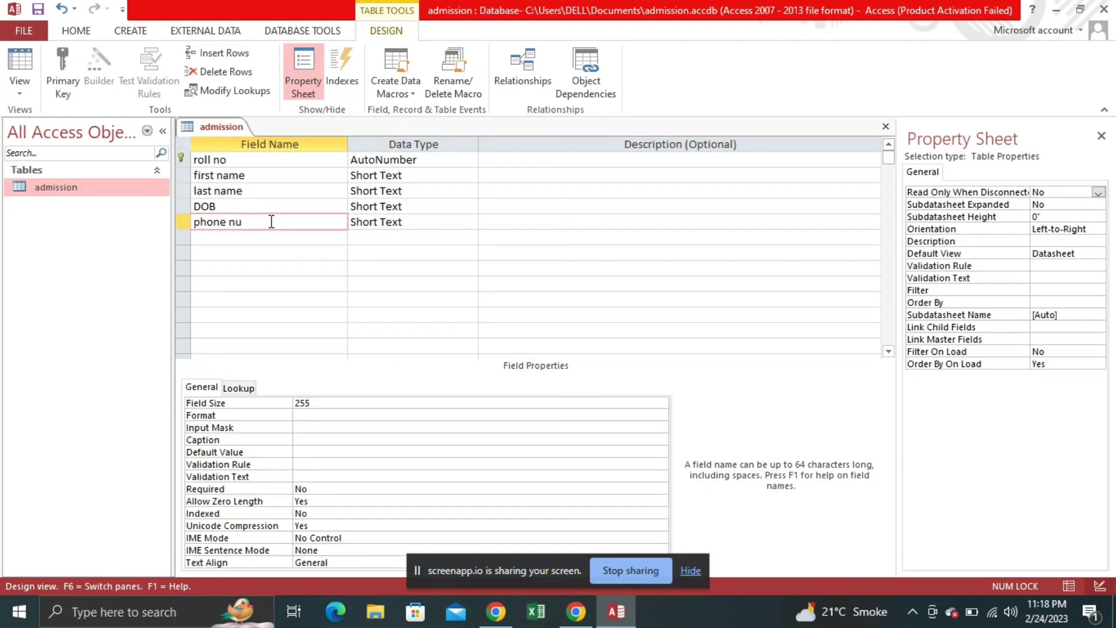
Step: Add two more fields named address and gender below phone number
left_click(270, 233)
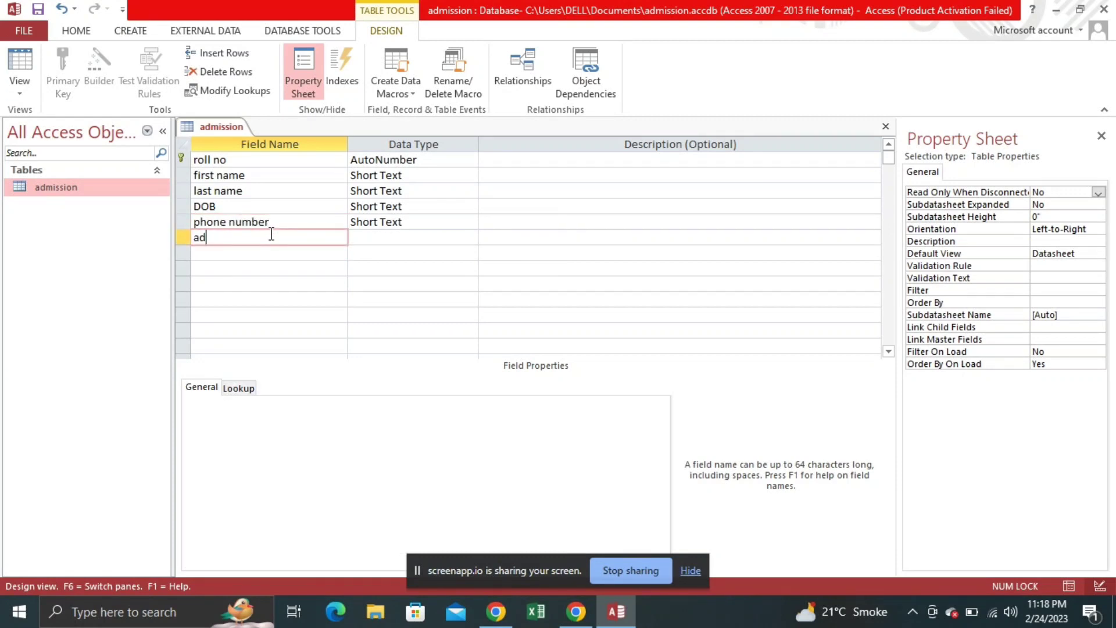
left_click(265, 254)
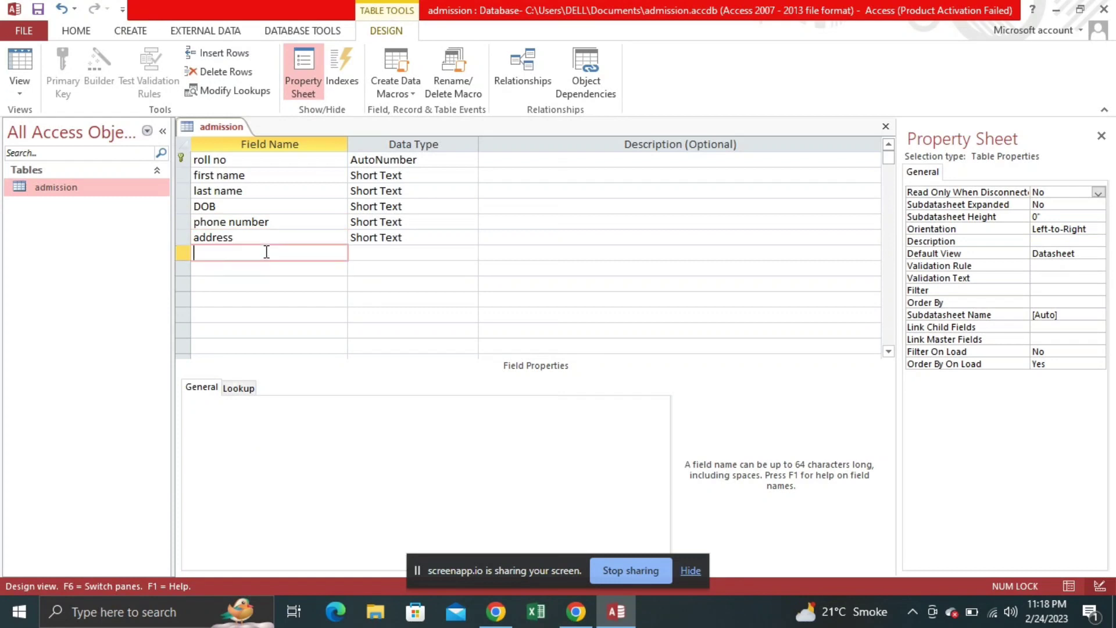
left_click(270, 266)
Step: Set the data type of the address field to Long Text
left_click(470, 161)
left_click(276, 283)
left_click(383, 161)
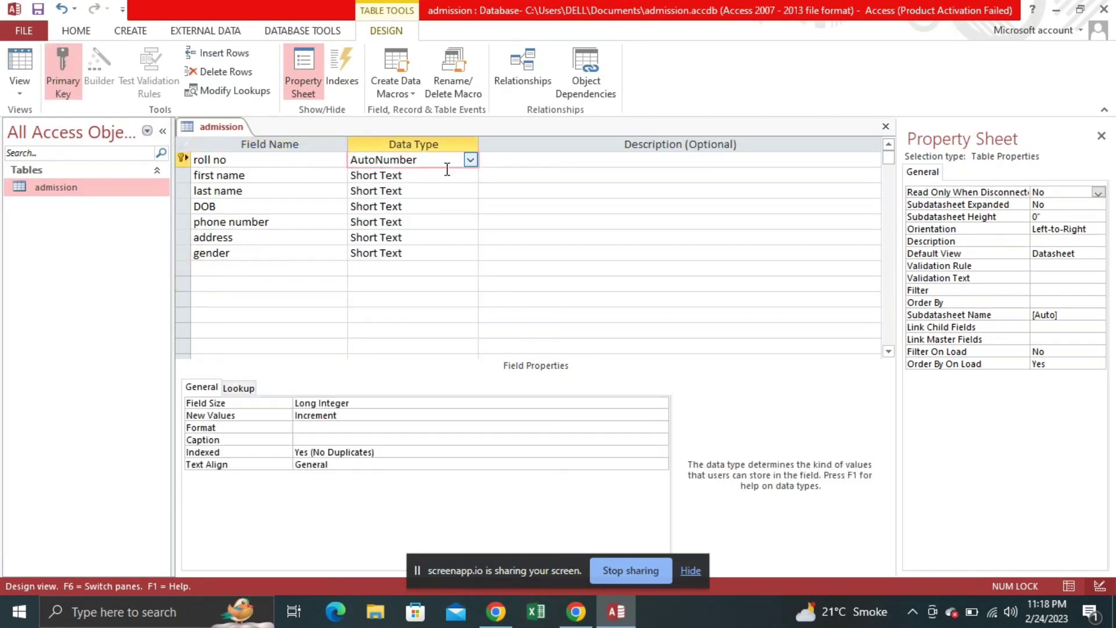
left_click(383, 178)
left_click(417, 191)
left_click(419, 206)
left_click(434, 221)
left_click(433, 238)
left_click(471, 238)
left_click(378, 271)
Step: Make gender a lookup field with the Lookup Wizard, using the self-entered values male and female
left_click(402, 253)
left_click(471, 253)
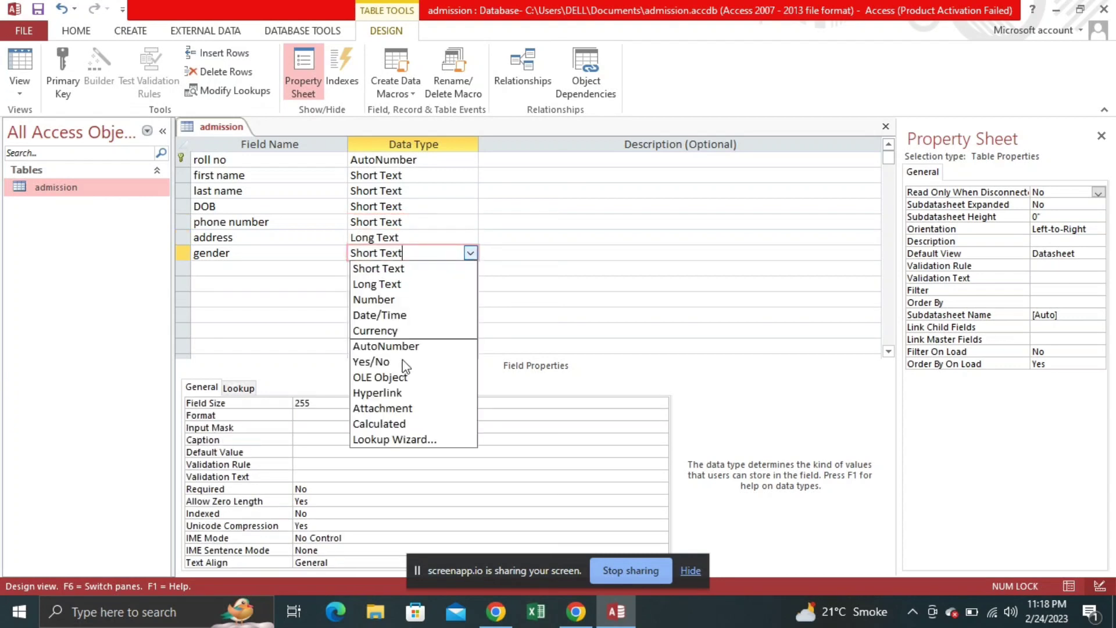
left_click(398, 442)
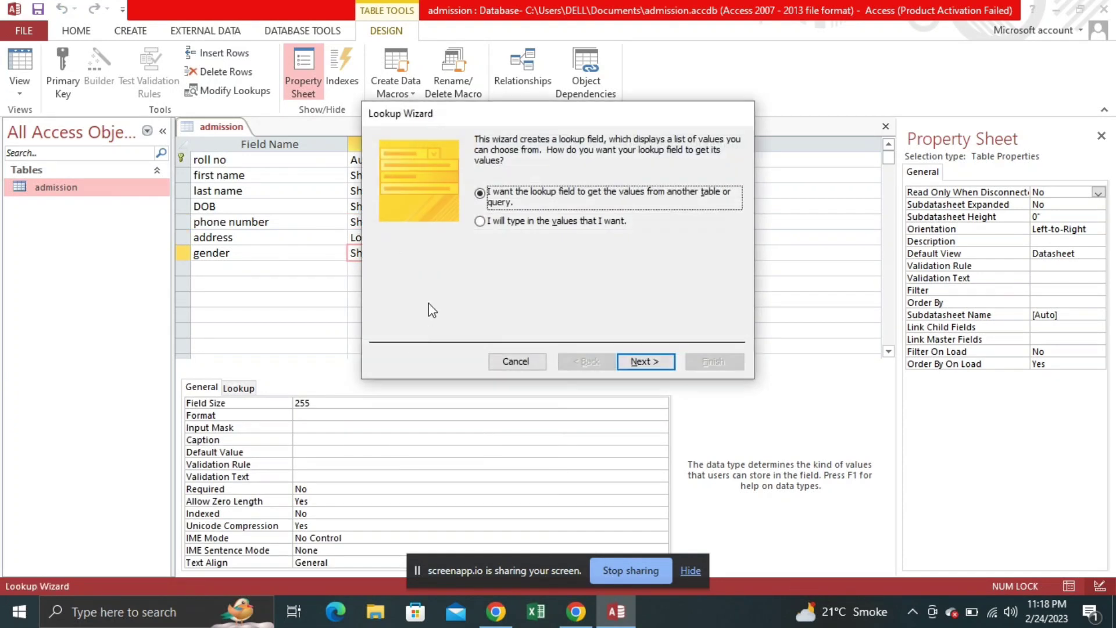
left_click(483, 226)
left_click(643, 361)
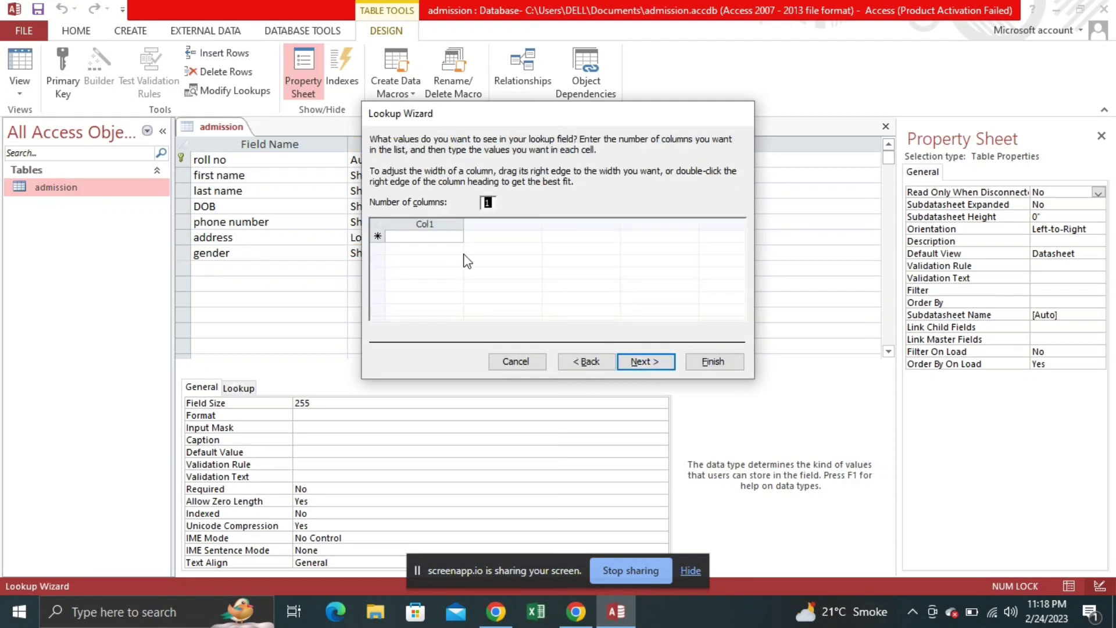
type("male")
key("Return")
type("female")
left_click(644, 363)
left_click(704, 364)
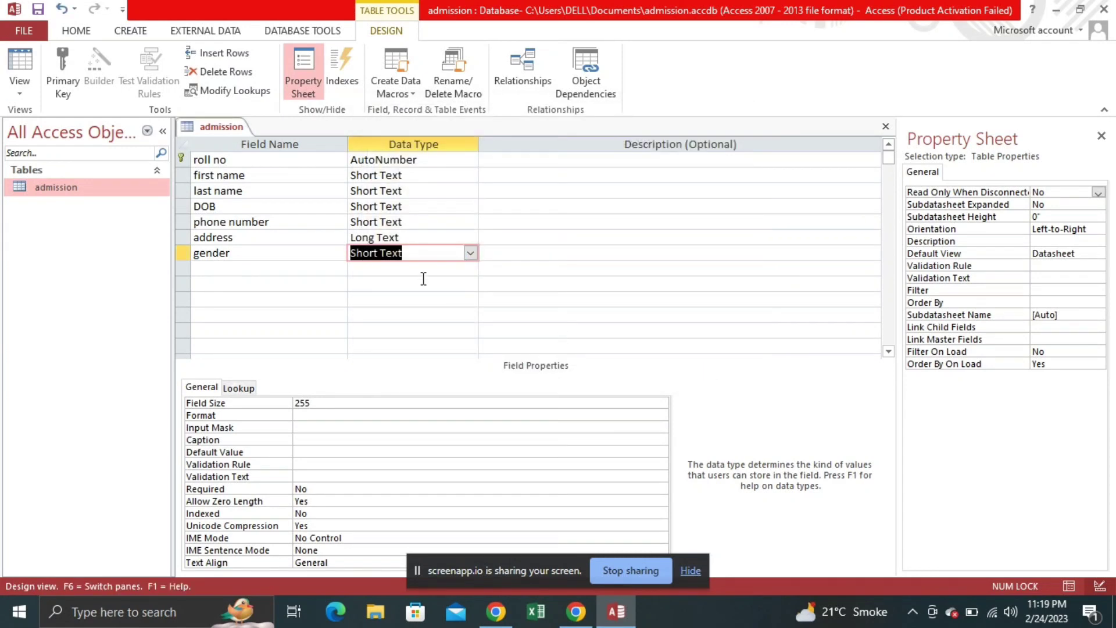
Step: Add a picture field below gender with the data type Attachment
left_click(308, 268)
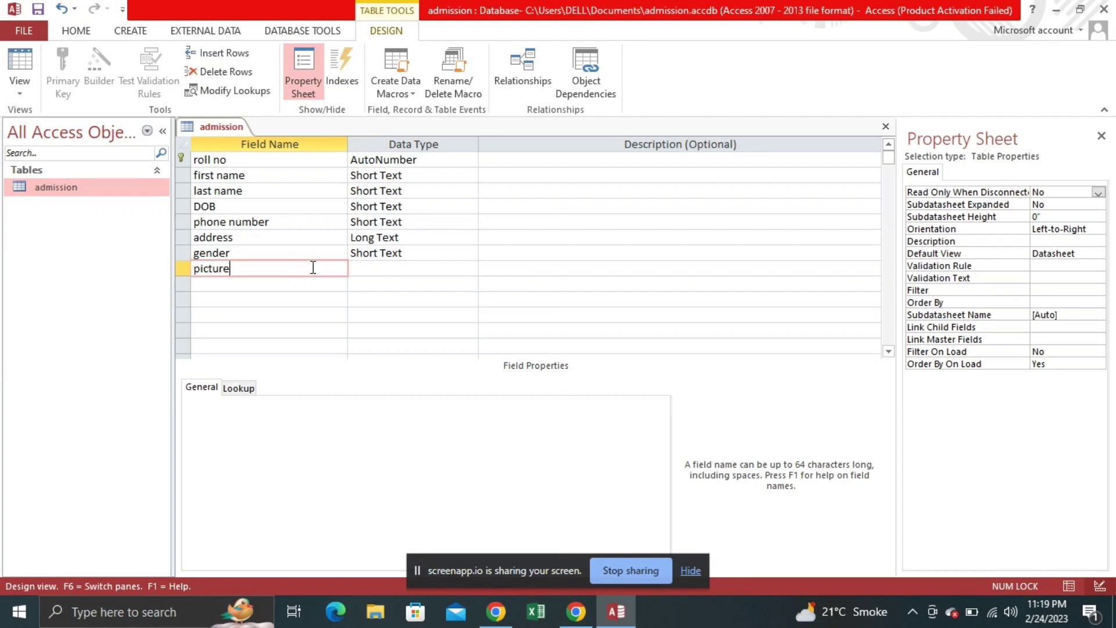
left_click(468, 268)
left_click(471, 269)
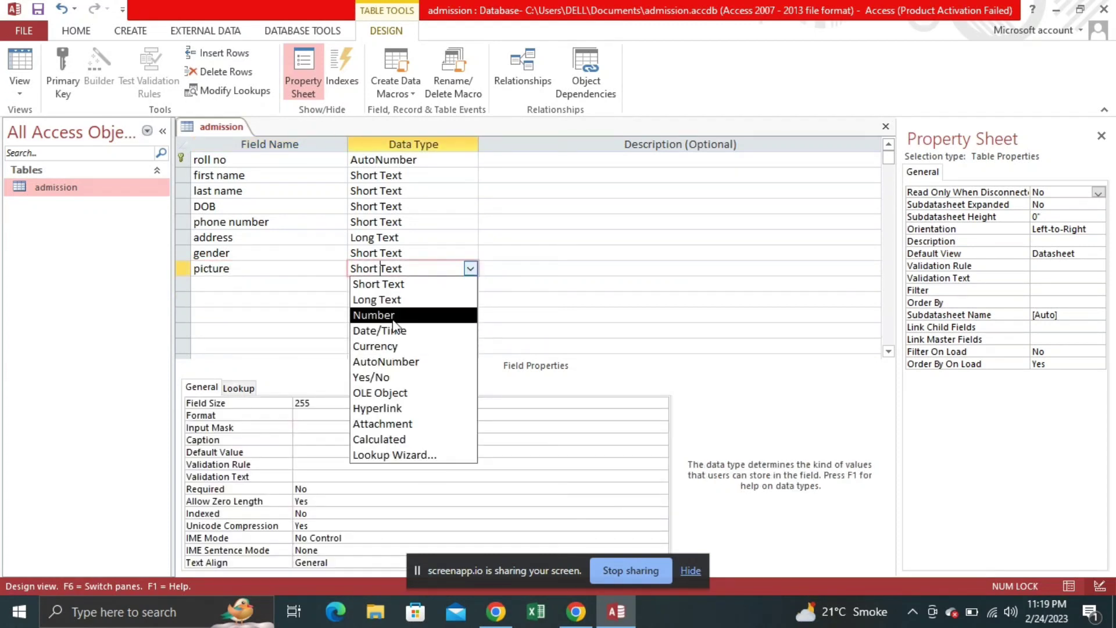
left_click(387, 423)
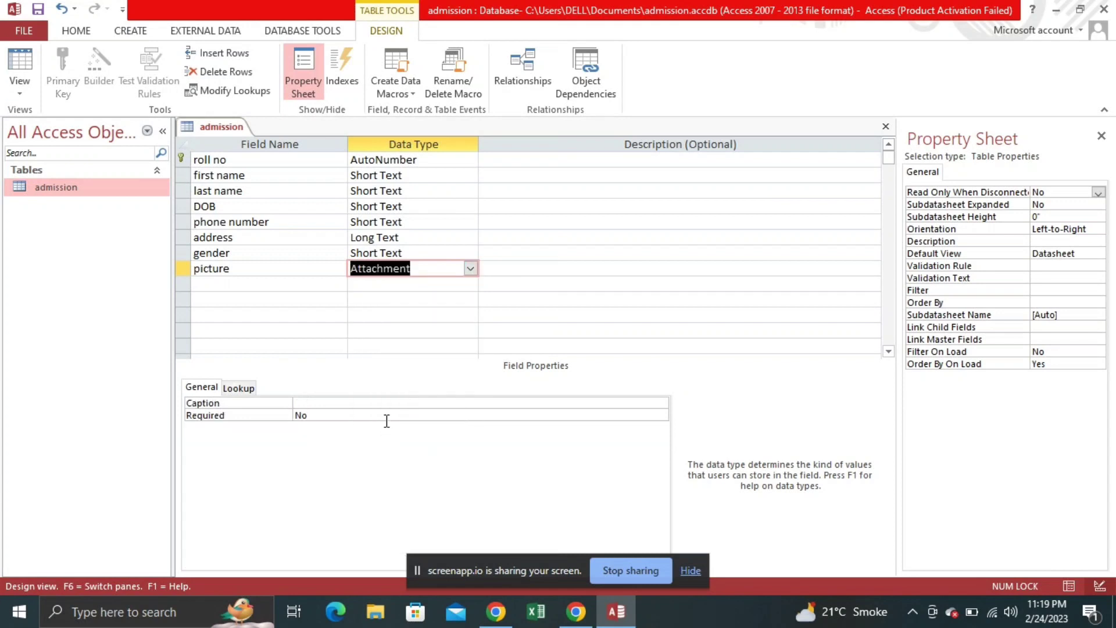
left_click(428, 310)
Step: Save the admission table design and display the table in Datasheet View
right_click(222, 127)
left_click(246, 133)
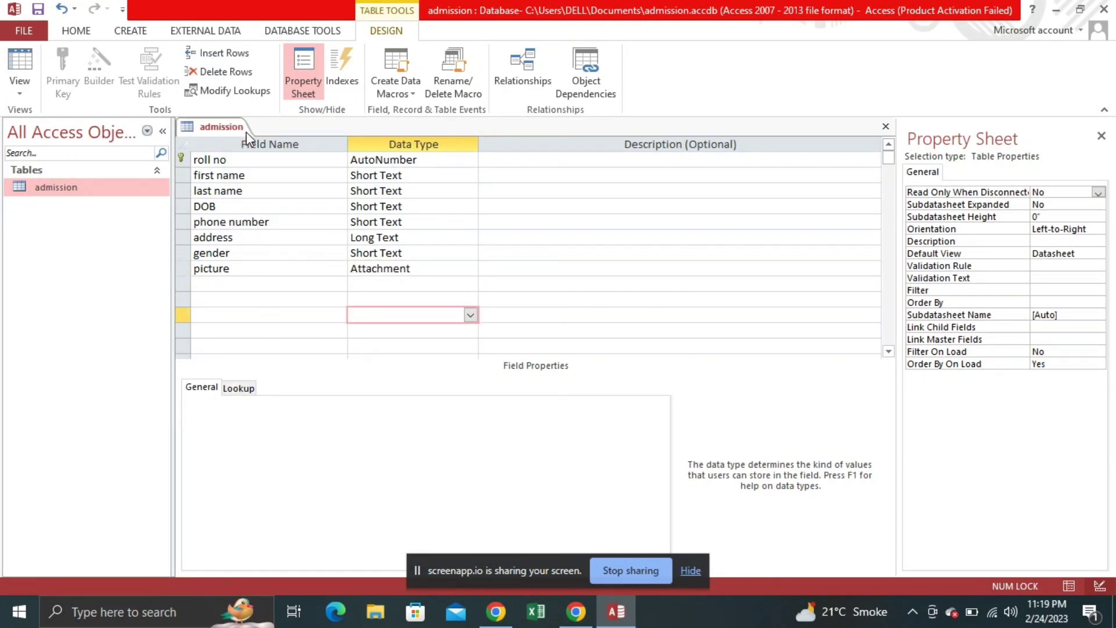
left_click(19, 85)
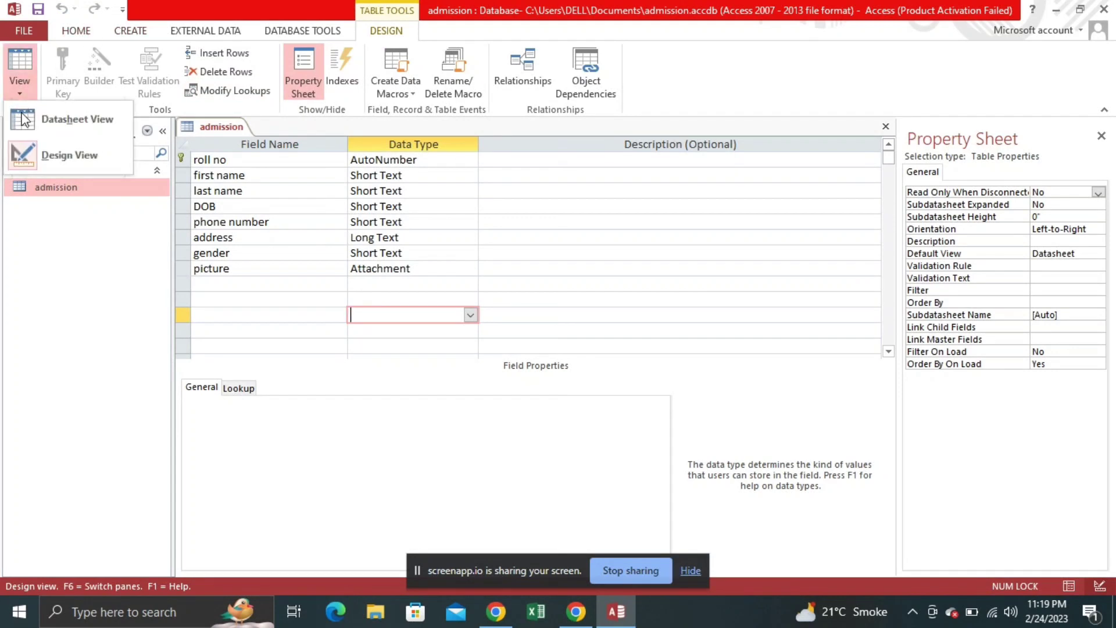
left_click(64, 116)
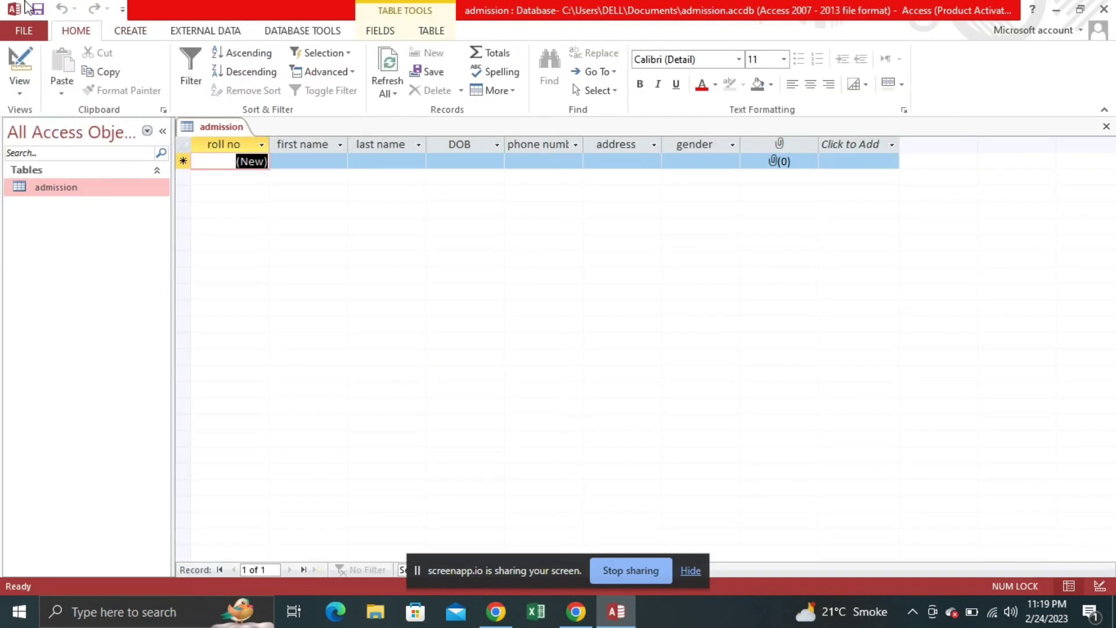
Step: Create a form from the admission table and open it in Design View
left_click(130, 31)
left_click(295, 85)
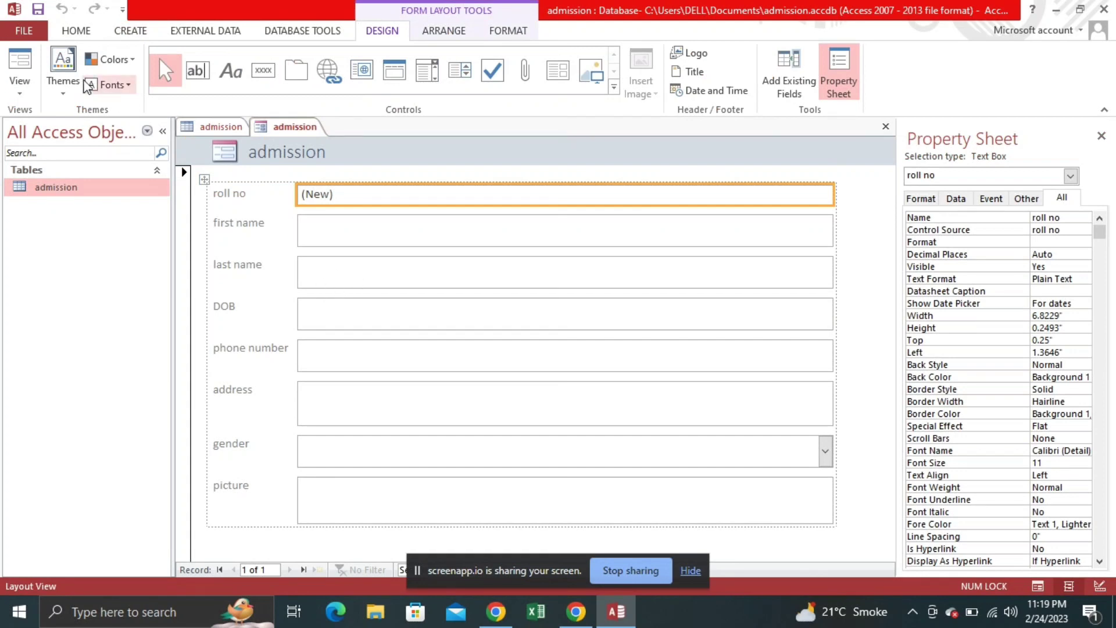
left_click(21, 87)
left_click(22, 200)
Step: Move the whole field layout down about 0.9 inch to leave free space at the top of the Detail section
scroll(479, 298, "down", 3)
scroll(479, 298, "up", 3)
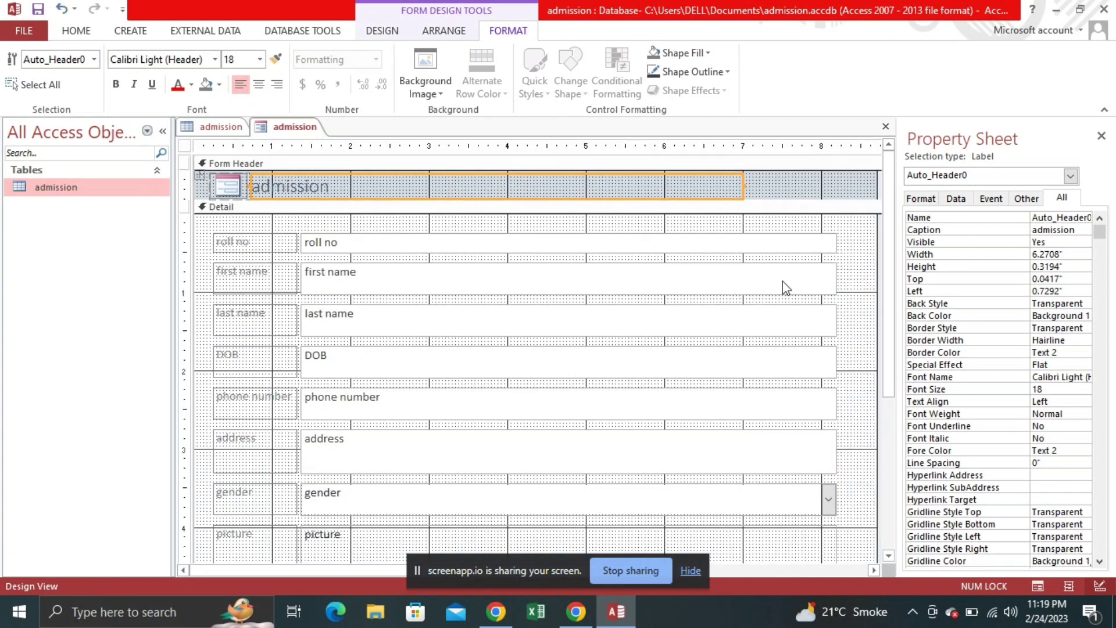
scroll(776, 290, "down", 3)
left_click_drag(273, 304, 274, 498)
scroll(463, 396, "up", 5)
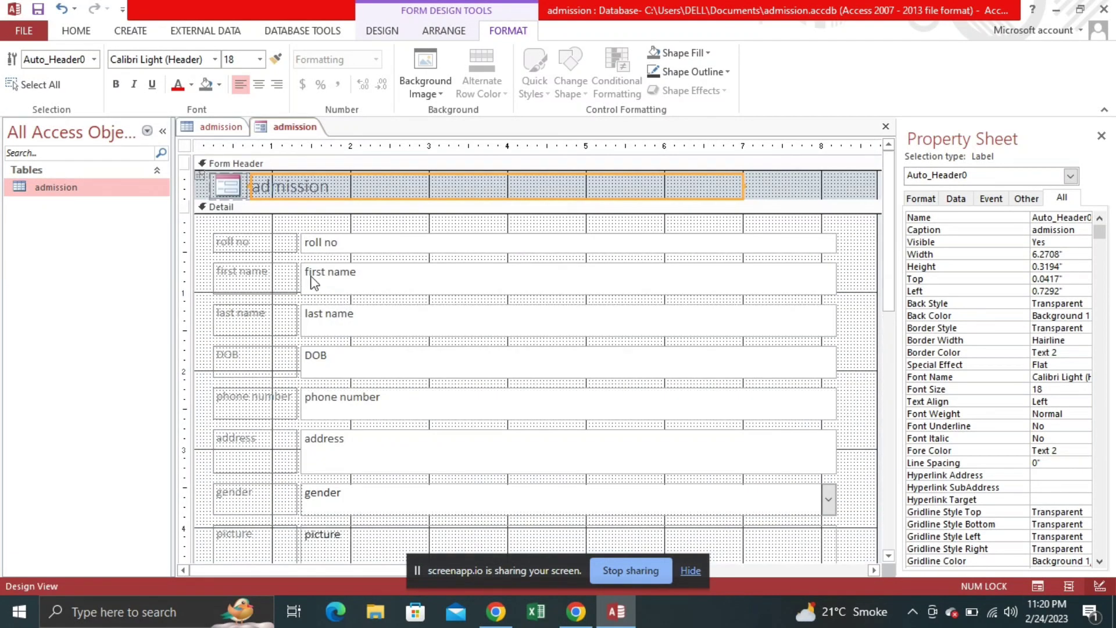
left_click(228, 242)
left_click_drag(201, 227, 208, 294)
left_click(390, 252)
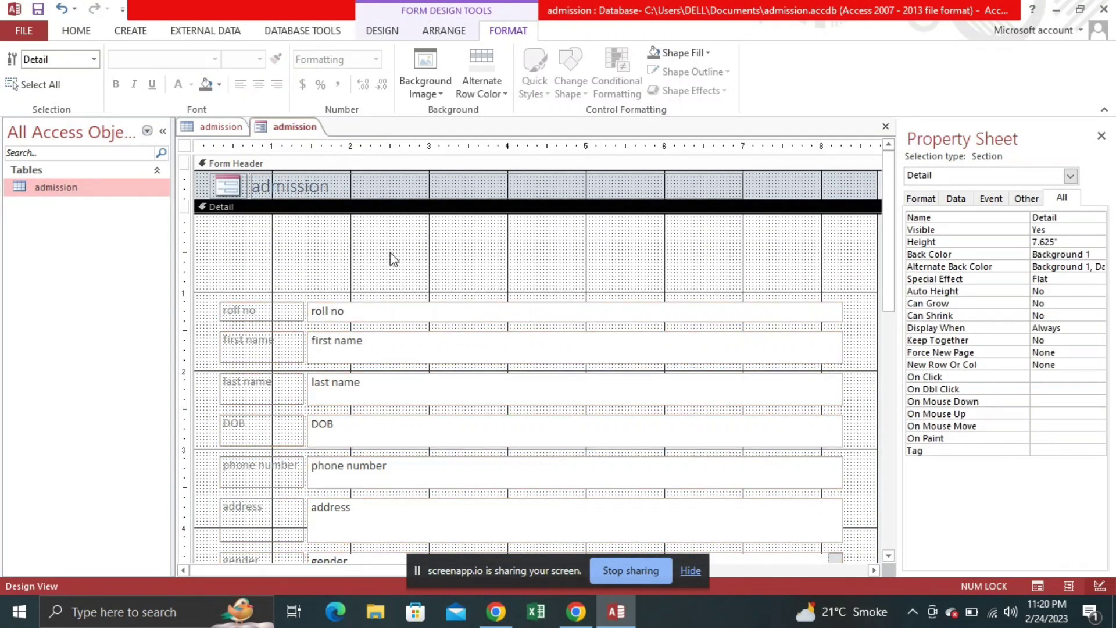
Step: Set the font color of all field labels and controls in the Detail section to black
scroll(390, 252, "down", 3)
scroll(235, 185, "up", 3)
left_click_drag(212, 206, 489, 543)
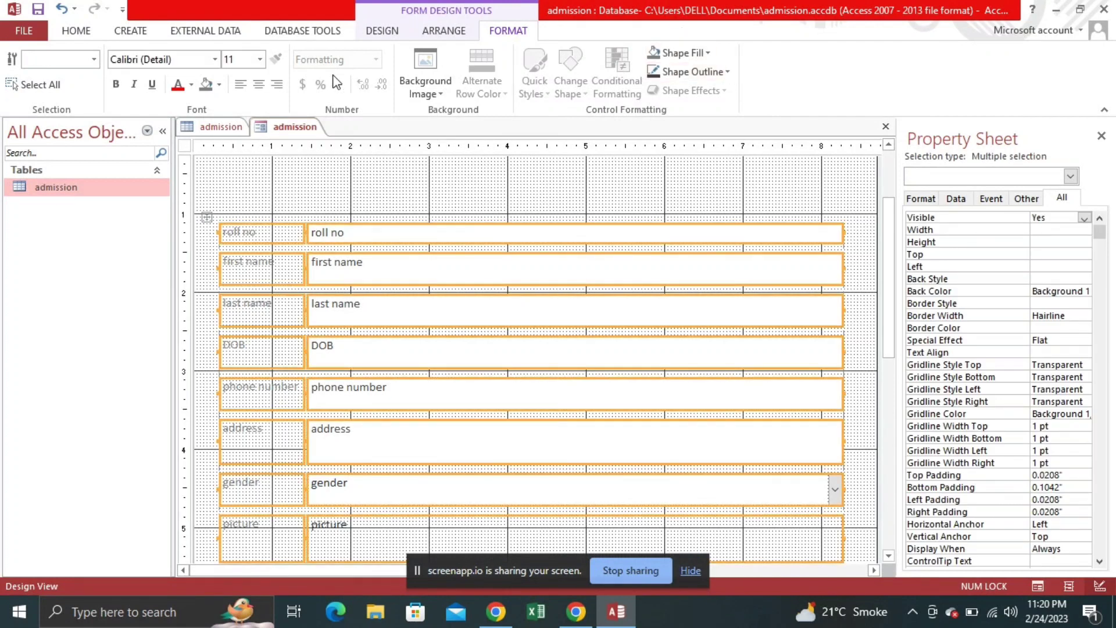
left_click(79, 34)
left_click(715, 85)
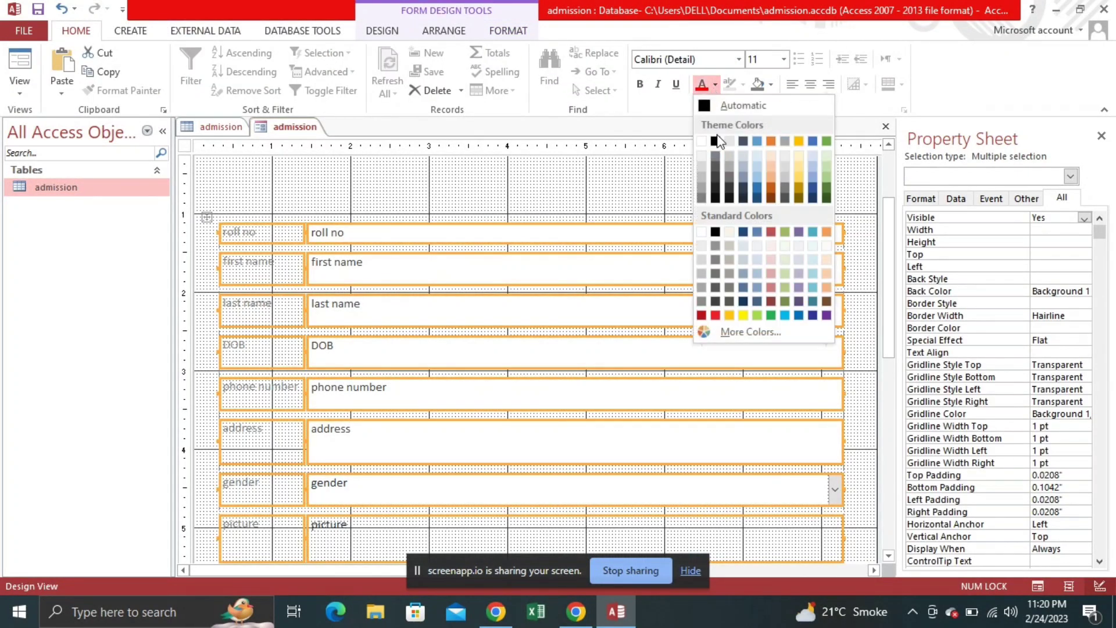
left_click(715, 141)
Step: Make all the field labels from roll no to picture bold
left_click_drag(214, 198, 271, 551)
left_click(641, 84)
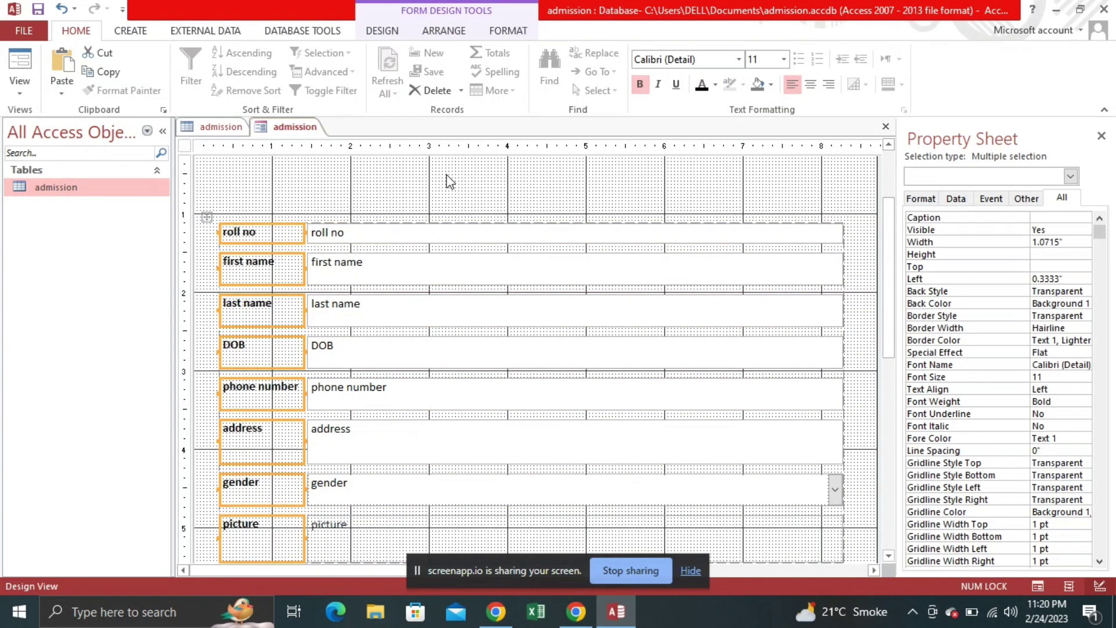
left_click(445, 184)
Step: Add a label reading ADMISSION, about 4.75 by 0.7 inches, in the free space above the roll no field
left_click(381, 30)
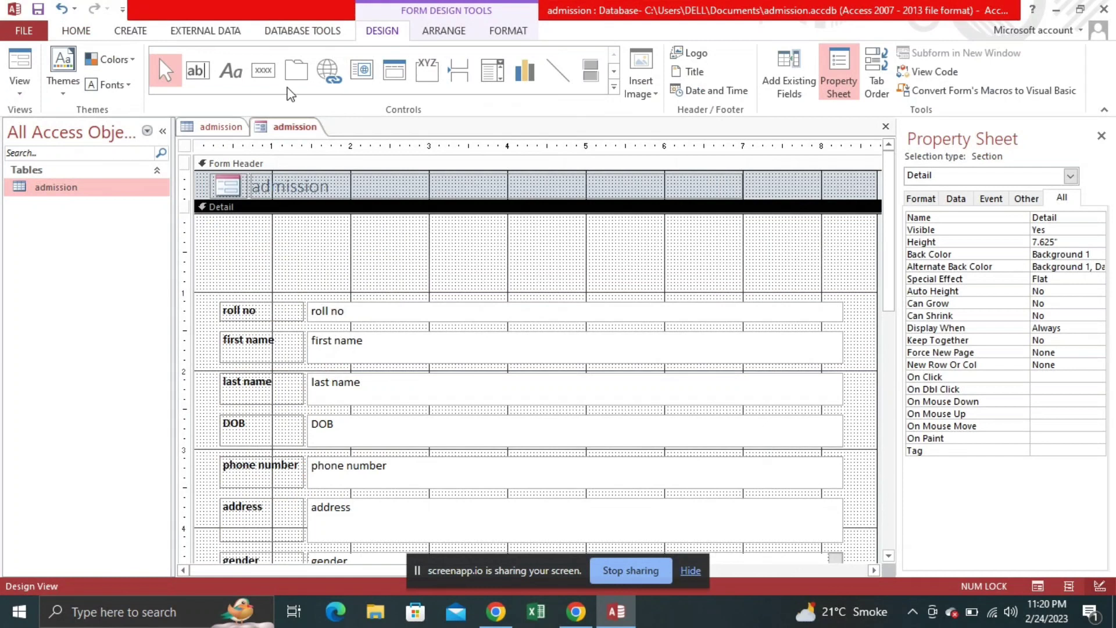
left_click(231, 70)
left_click_drag(354, 234, 726, 287)
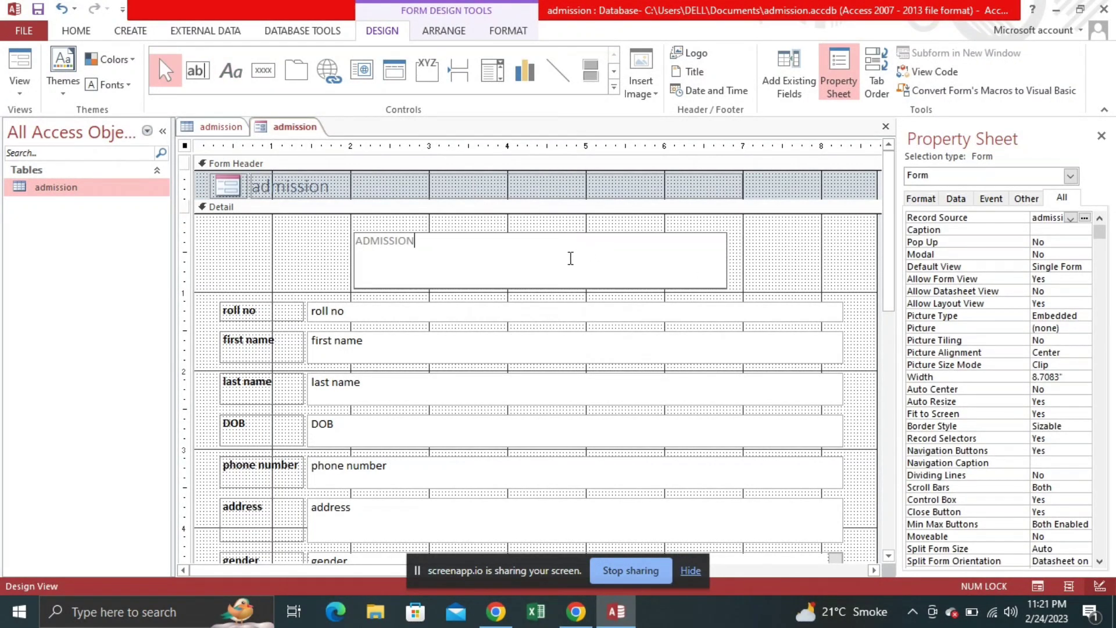
left_click(244, 243)
Step: Format the ADMISSION label as black, bold text in size 36
left_click(76, 34)
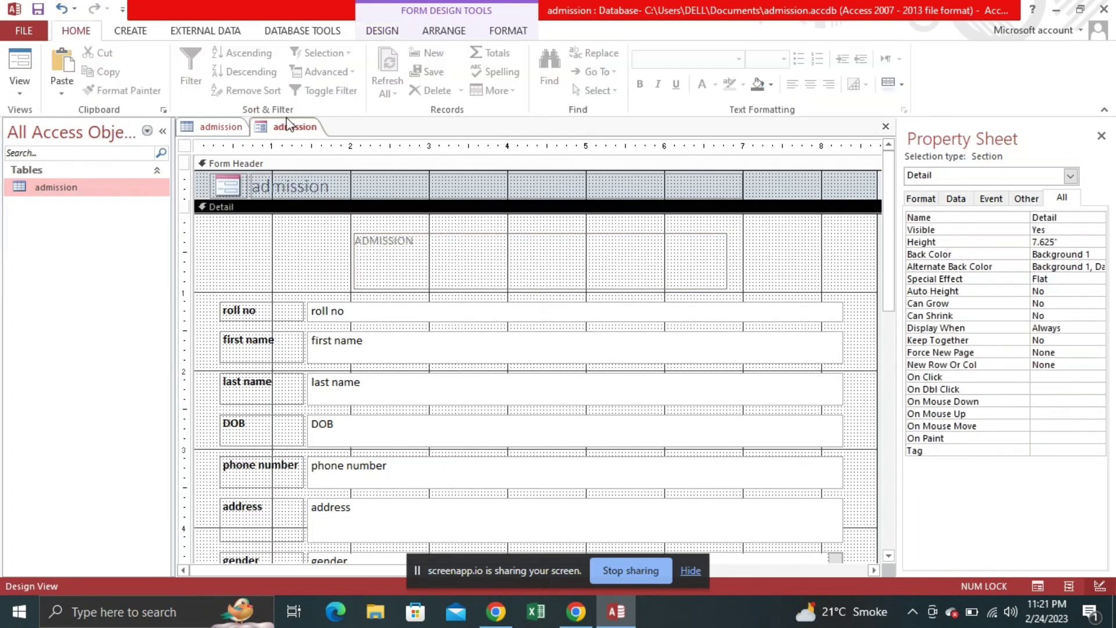
left_click(429, 243)
double_click(429, 240)
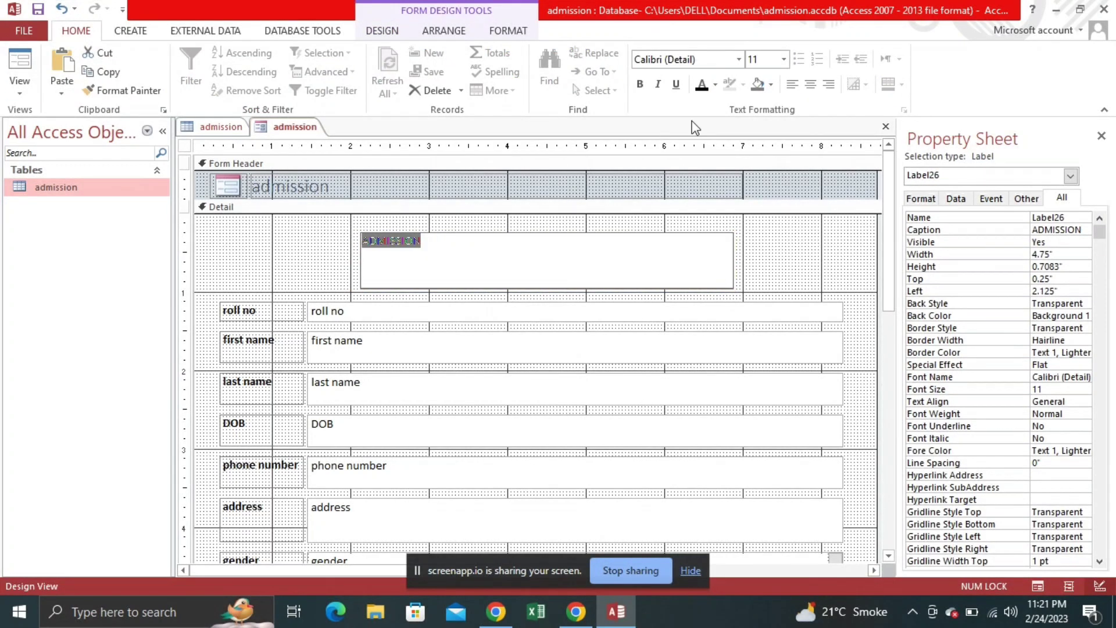
left_click(703, 87)
left_click(639, 85)
left_click(783, 58)
left_click(770, 277)
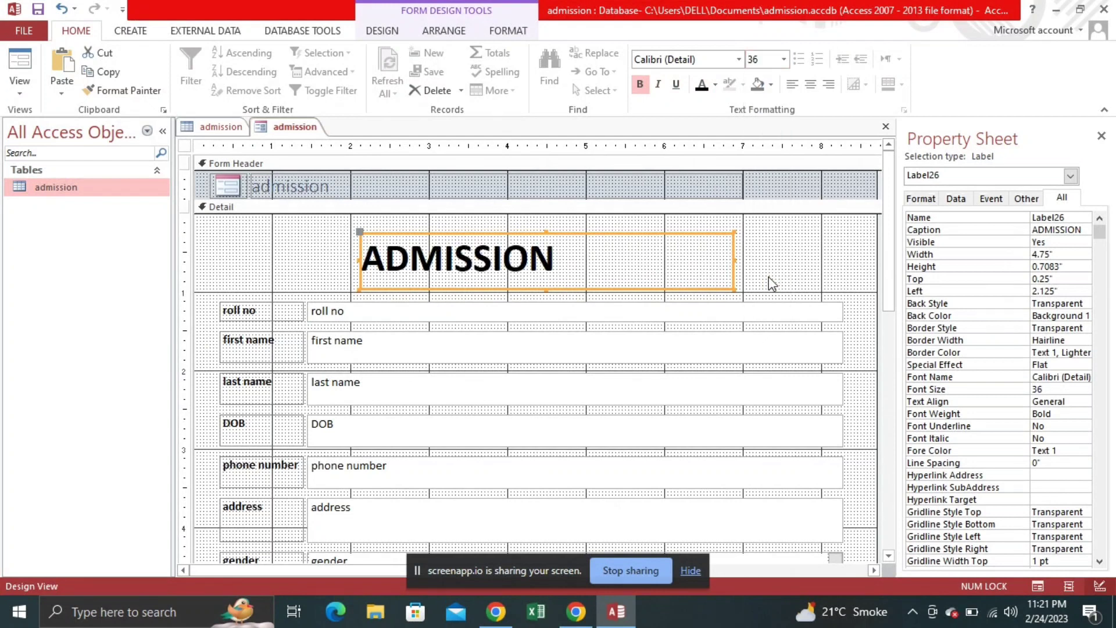
Step: Center the text of the ADMISSION label and change its font
left_click(810, 84)
left_click(739, 59)
left_click(695, 185)
left_click(796, 279)
Step: Draw a command button about 0.96 by 0.42 inches below the picture field and assign it the Save Record operation
scroll(798, 283, "down", 3)
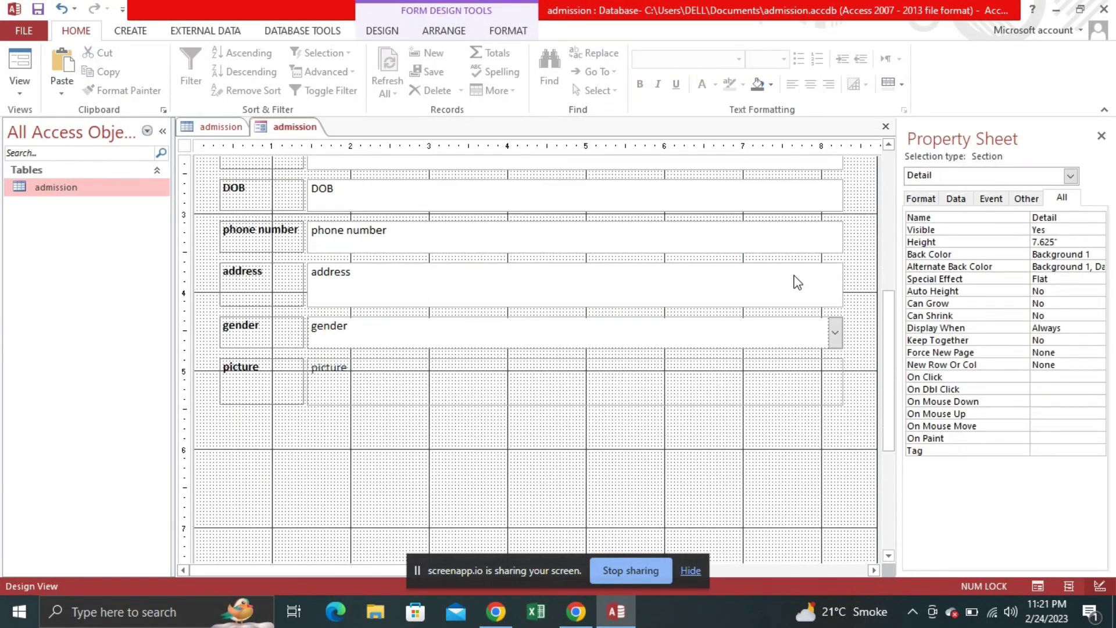
scroll(799, 283, "down", 2)
left_click(382, 30)
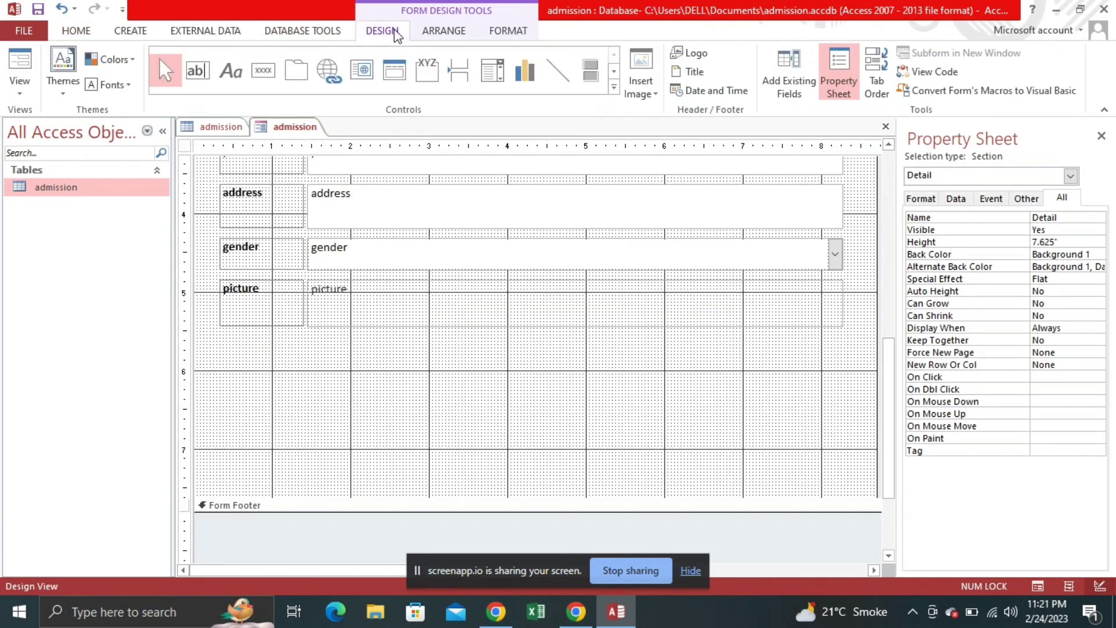
left_click(255, 80)
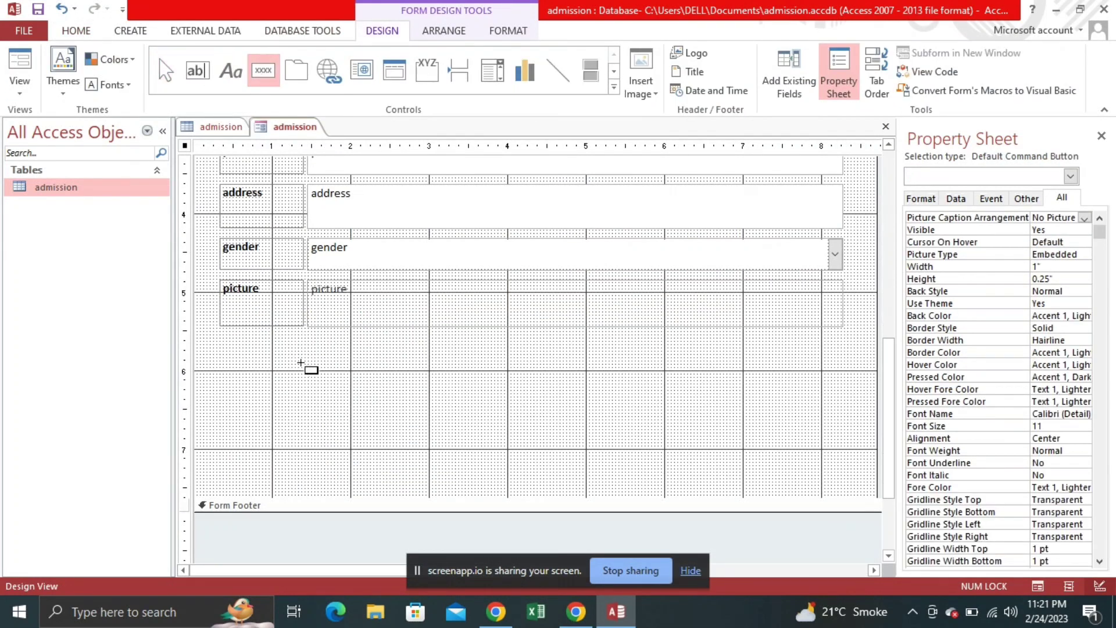
left_click_drag(308, 361, 383, 394)
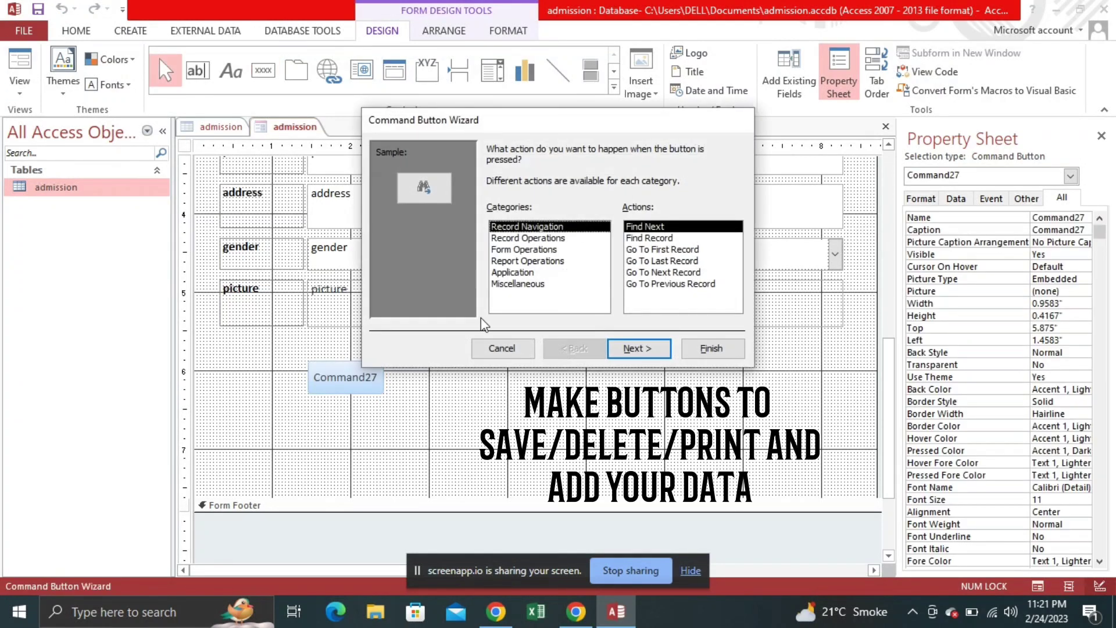
left_click(558, 237)
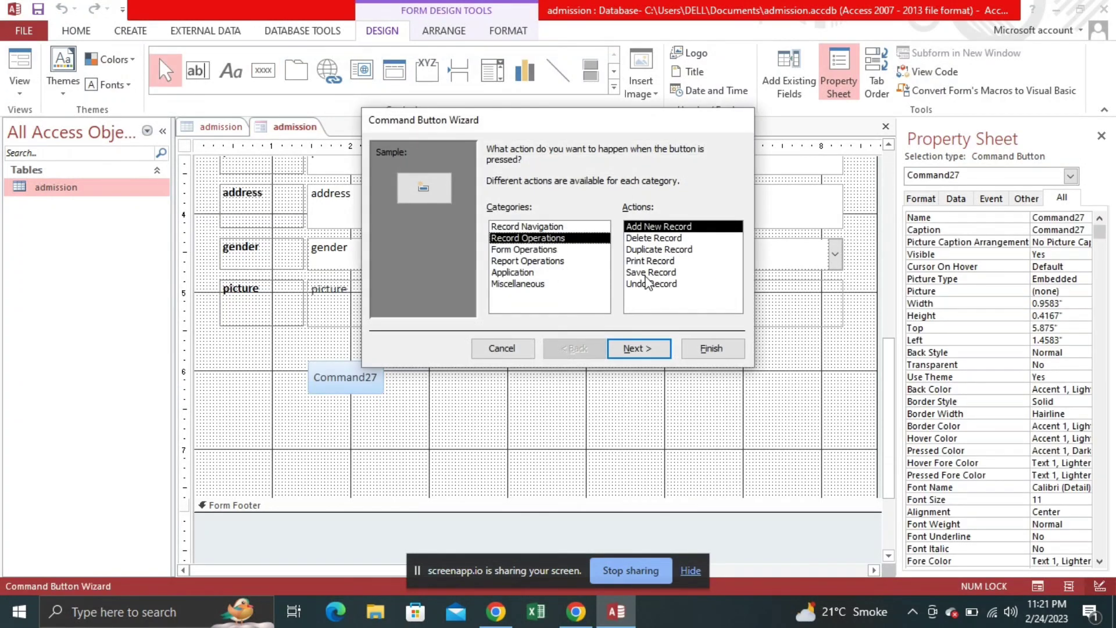
left_click(650, 272)
left_click(634, 349)
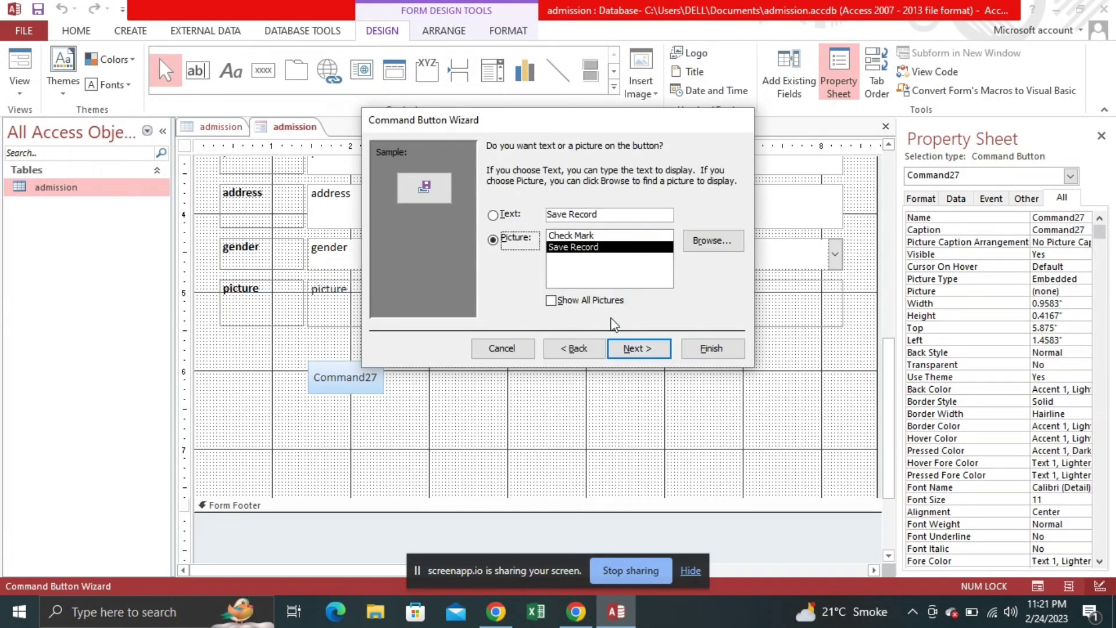
Step: Give the save button the text SAVE instead of a picture and finish the Command Button Wizard
left_click(500, 216)
left_click_drag(602, 216, 547, 216)
type("SAVE")
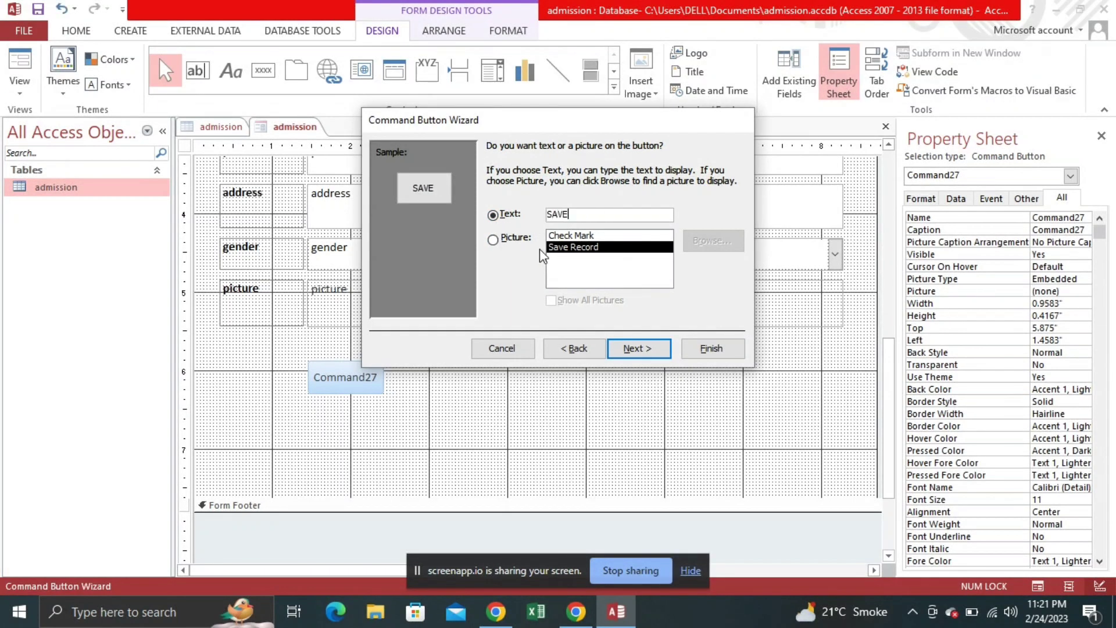
left_click(493, 240)
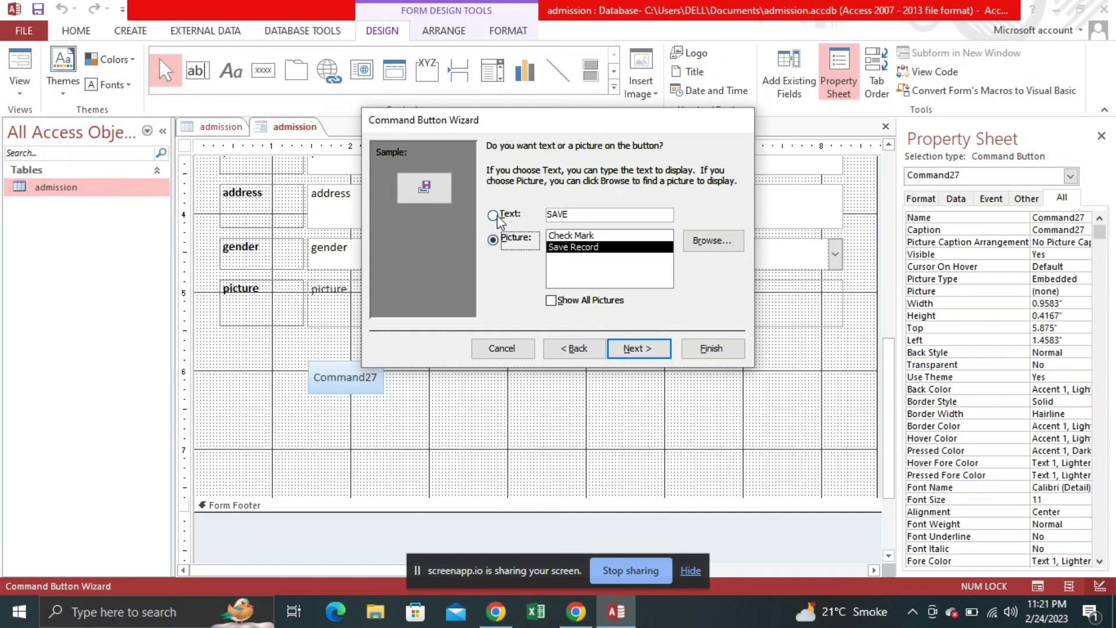
left_click(494, 215)
left_click(635, 349)
left_click(721, 350)
left_click(421, 388)
Step: Draw a command button about 1.4 by 0.46 inches beside SAVE and assign it the Delete Record operation
left_click(263, 70)
left_click_drag(390, 367, 500, 405)
left_click(528, 238)
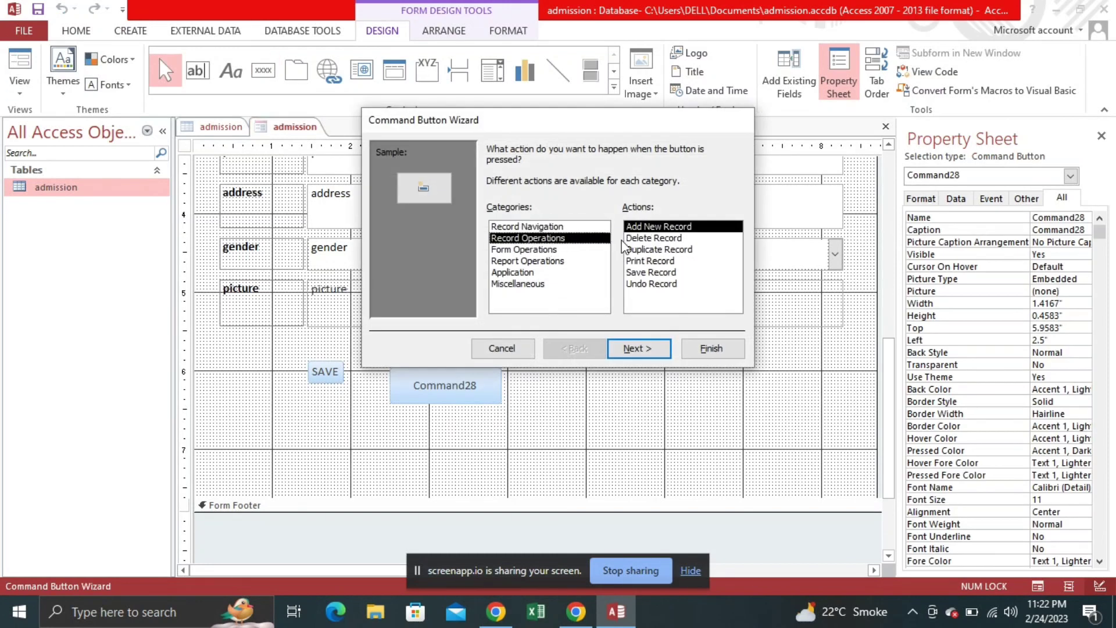
left_click(654, 238)
left_click(638, 349)
Step: Give the delete button the text DELETE instead of a picture and complete its wizard
left_click(493, 215)
left_click_drag(606, 214, 547, 214)
type("DELE")
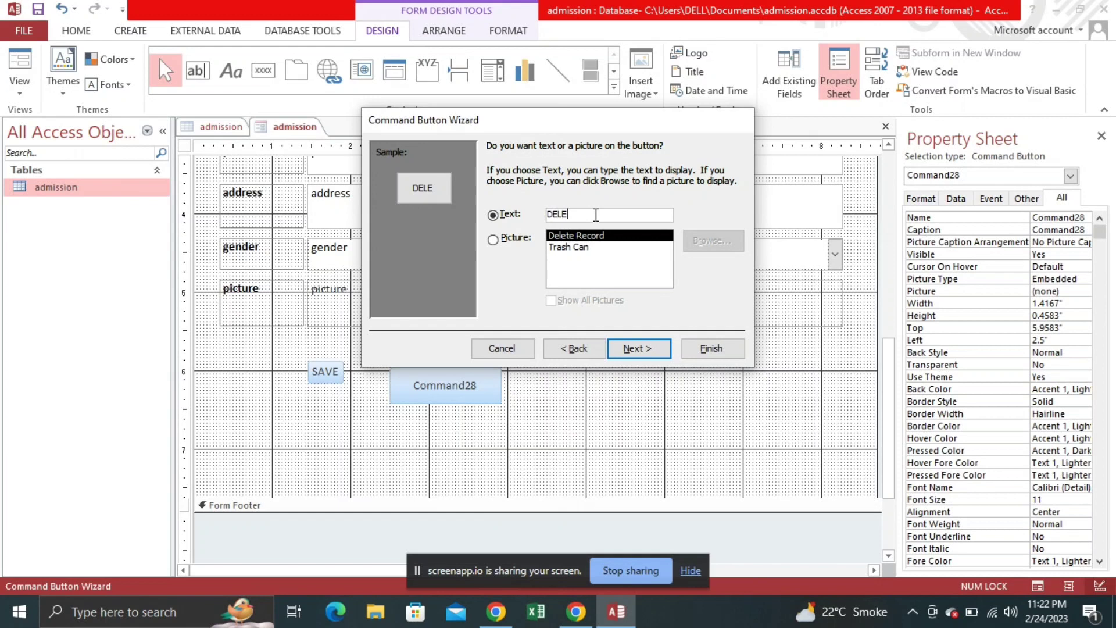
type("TE")
left_click(638, 349)
left_click(710, 348)
left_click(469, 385)
Step: Draw a command button about 1.5 by 0.75 inches beside DELETE and assign it the Print Record operation
left_click(263, 70)
left_click_drag(489, 353, 606, 413)
left_click(526, 238)
left_click(680, 261)
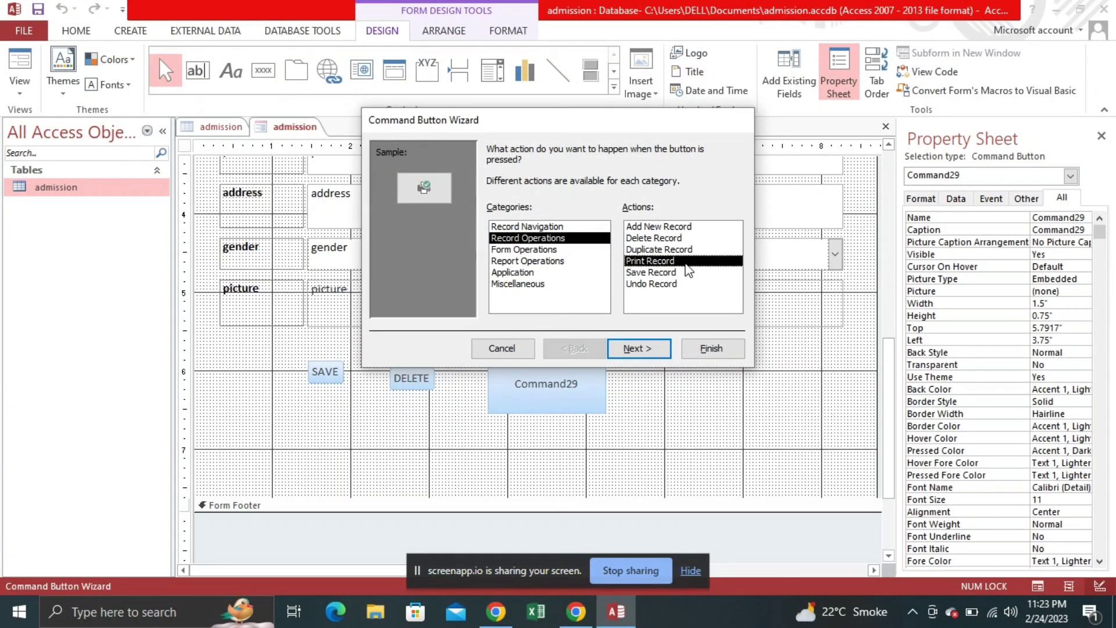
left_click(664, 353)
Step: Give the print button the text PRINT instead of a picture and complete its wizard
left_click(493, 215)
left_click_drag(599, 214, 557, 213)
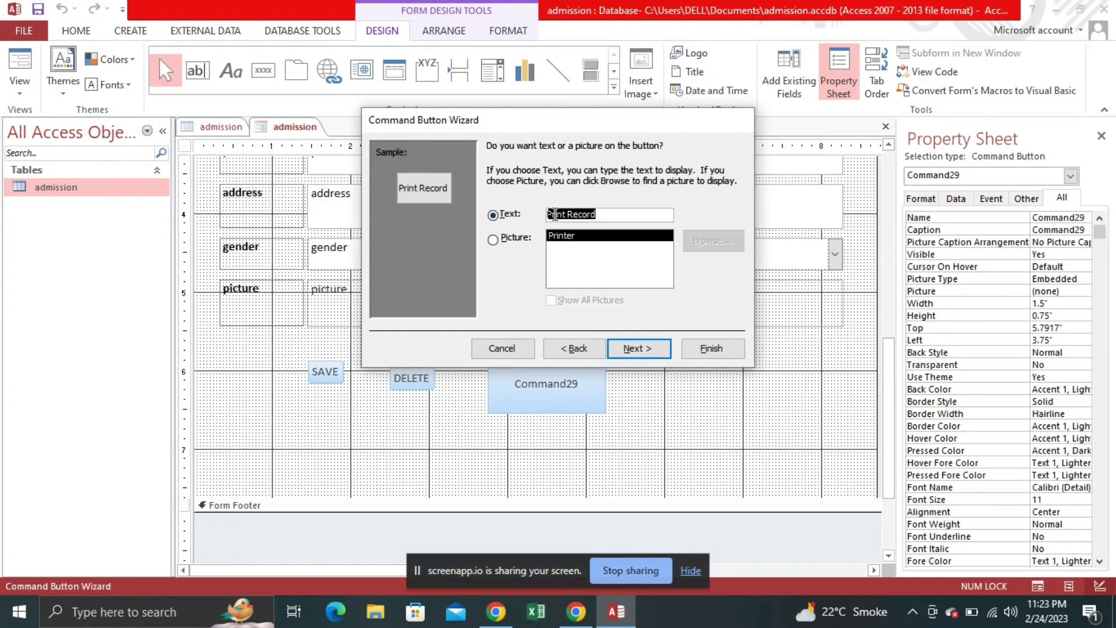
type("PRINT")
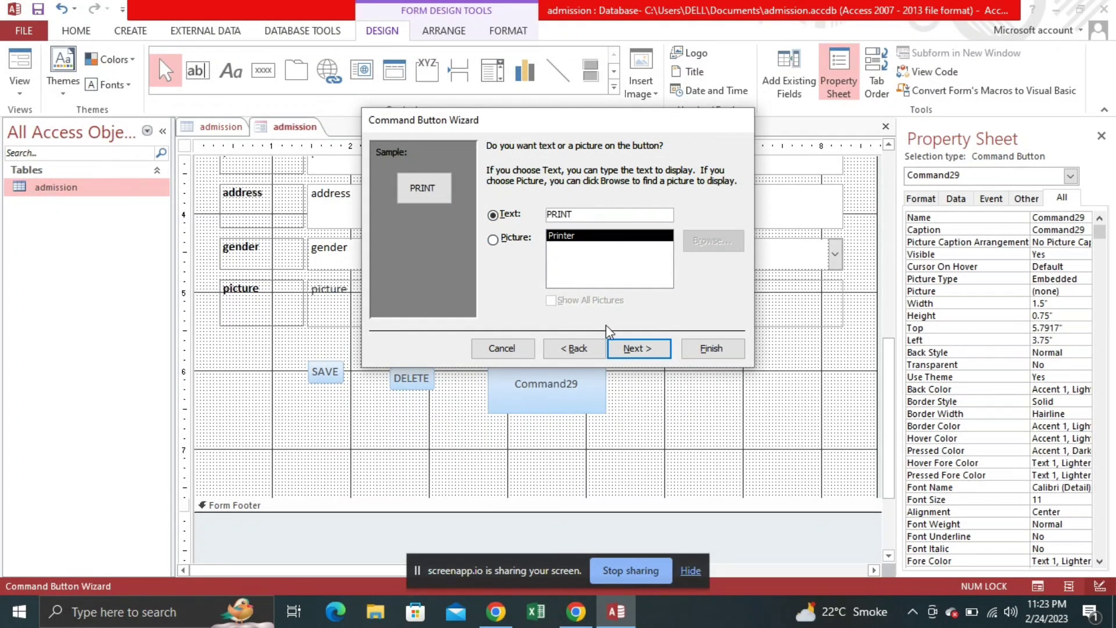
left_click(635, 348)
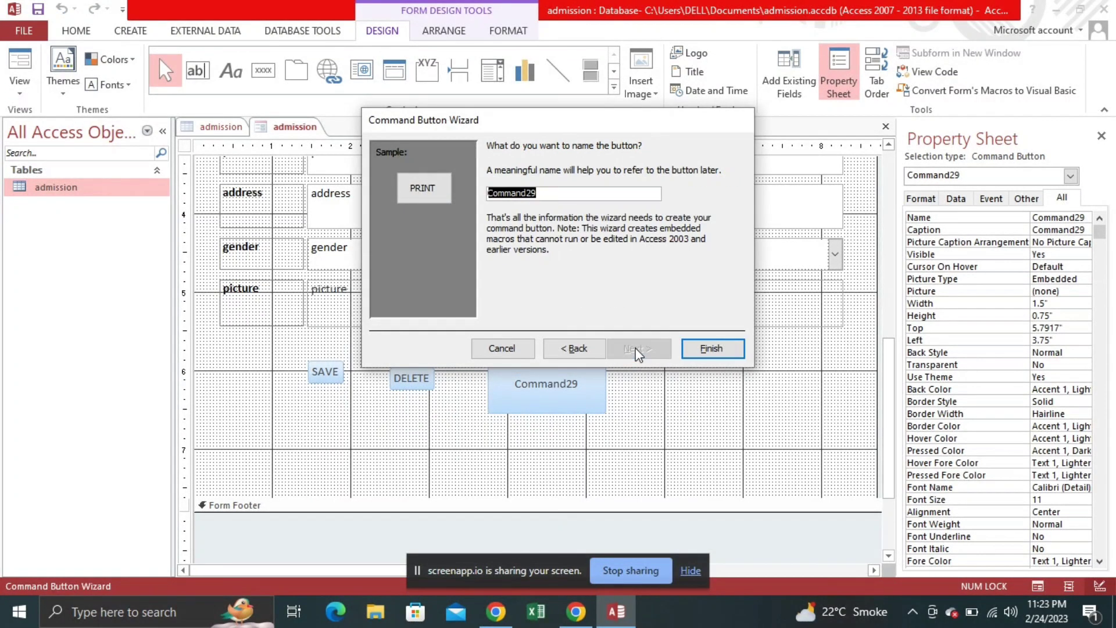
left_click(712, 348)
left_click(568, 378)
Step: Draw a command button about 1.25 by 0.42 inches beside PRINT and assign it the Add New Record operation
left_click(274, 81)
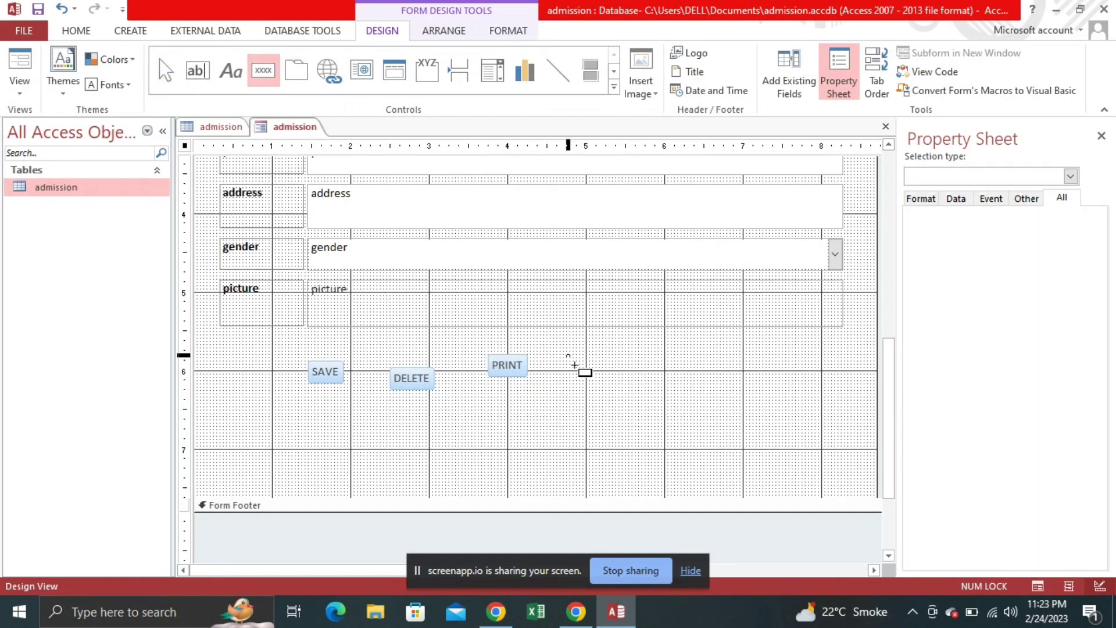
left_click(567, 365)
left_click(555, 238)
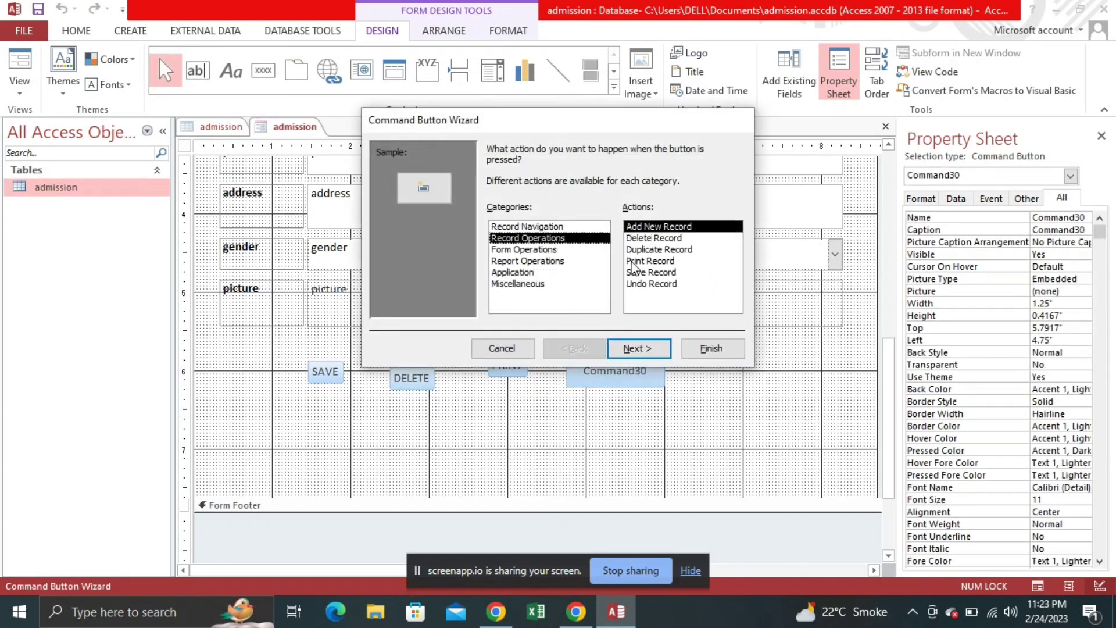
left_click(656, 355)
Step: Give the add button the text ADD instead of a picture and complete its wizard
left_click(494, 215)
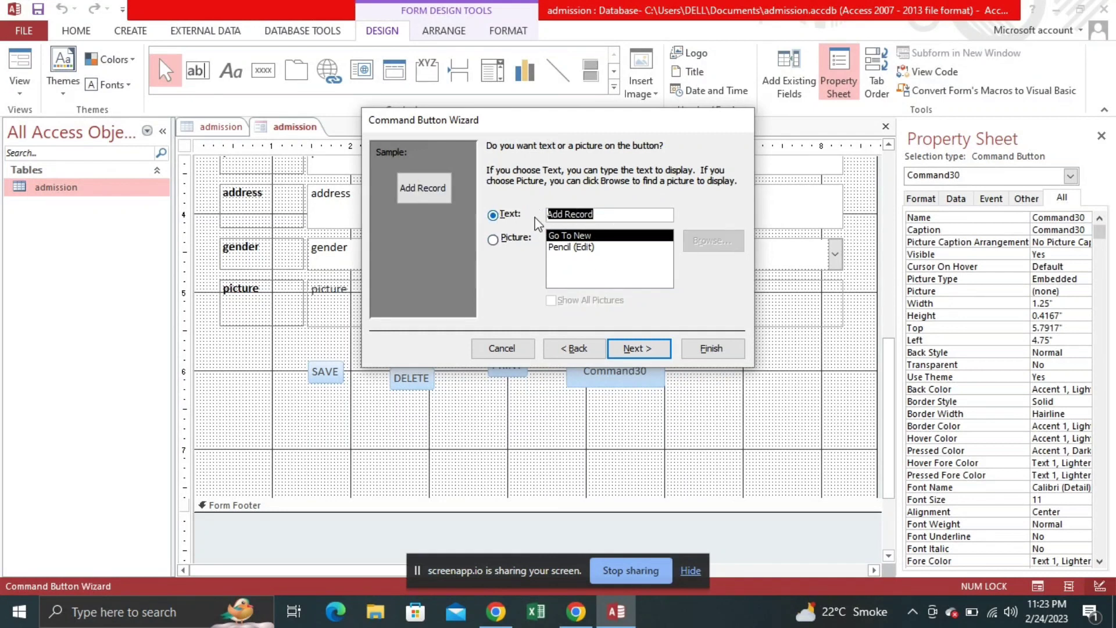
type("ADD")
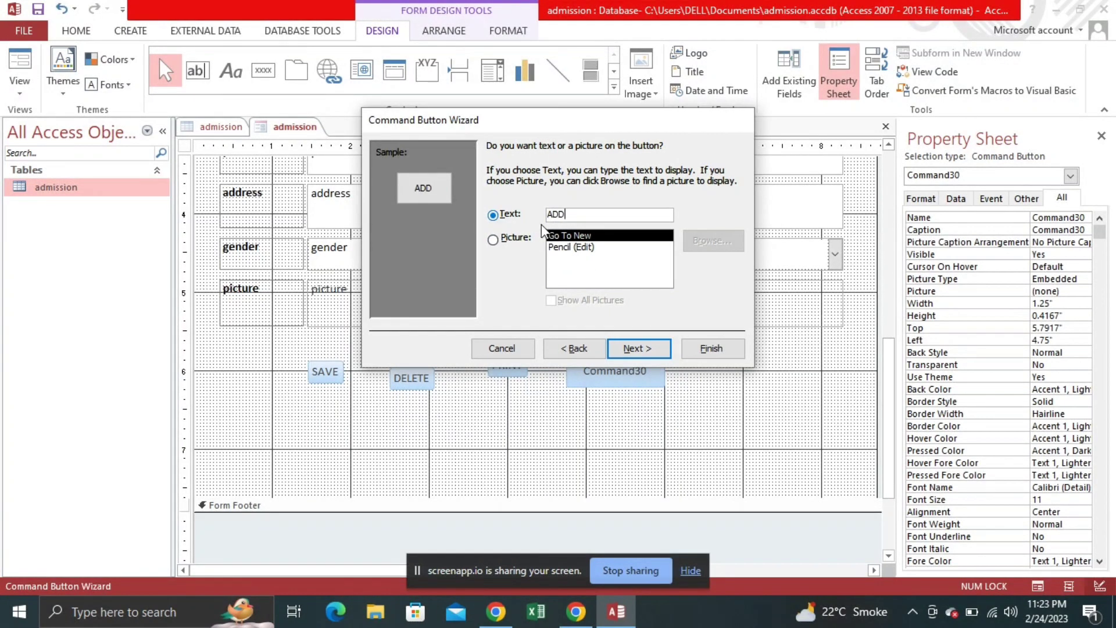
left_click(639, 348)
left_click(710, 349)
left_click(688, 414)
Step: Arrange SAVE above DELETE in one column below the picture field and widen both buttons to about 1 inch
left_click_drag(321, 374, 464, 424)
left_click(392, 382)
left_click_drag(400, 382, 431, 384)
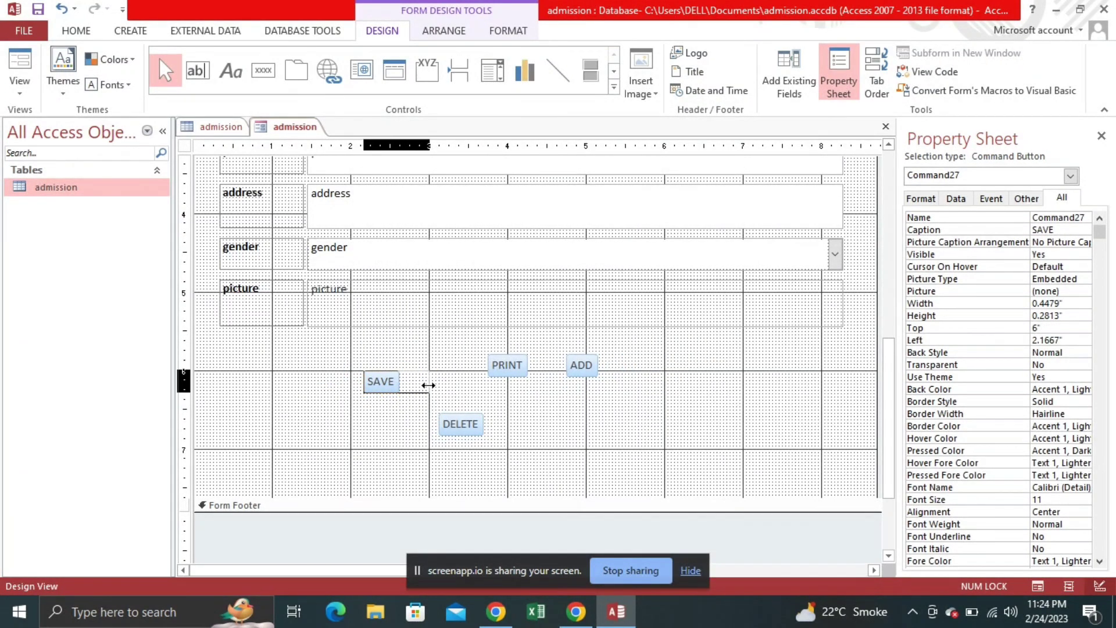
scroll(415, 405, "down", 1)
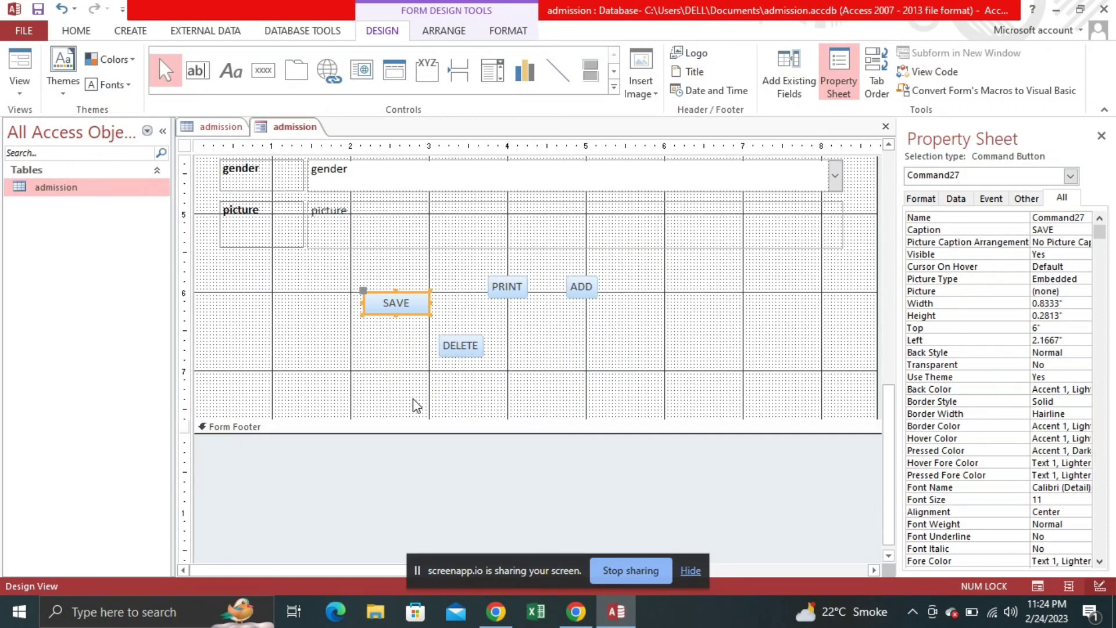
scroll(407, 402, "up", 1)
left_click_drag(363, 375, 350, 382)
left_click(484, 433)
left_click_drag(442, 430, 390, 440)
left_click(429, 478)
Step: Arrange PRINT above ADD in a second column level with SAVE and DELETE, both about 1 inch wide
left_click(478, 398)
mouse_move(516, 368)
left_mouse_down()
mouse_move(457, 382)
mouse_move(509, 382)
left_mouse_up()
left_click(532, 391)
left_click_drag(591, 368, 508, 437)
left_click(479, 400)
left_click_drag(468, 379, 546, 381)
left_click_drag(465, 437, 582, 440)
left_click_drag(573, 384, 601, 381)
left_click(468, 410)
Step: Shift the SAVE and DELETE buttons toward the second column so they start 2.5 inches from the form's left edge
left_click_drag(360, 389, 417, 382)
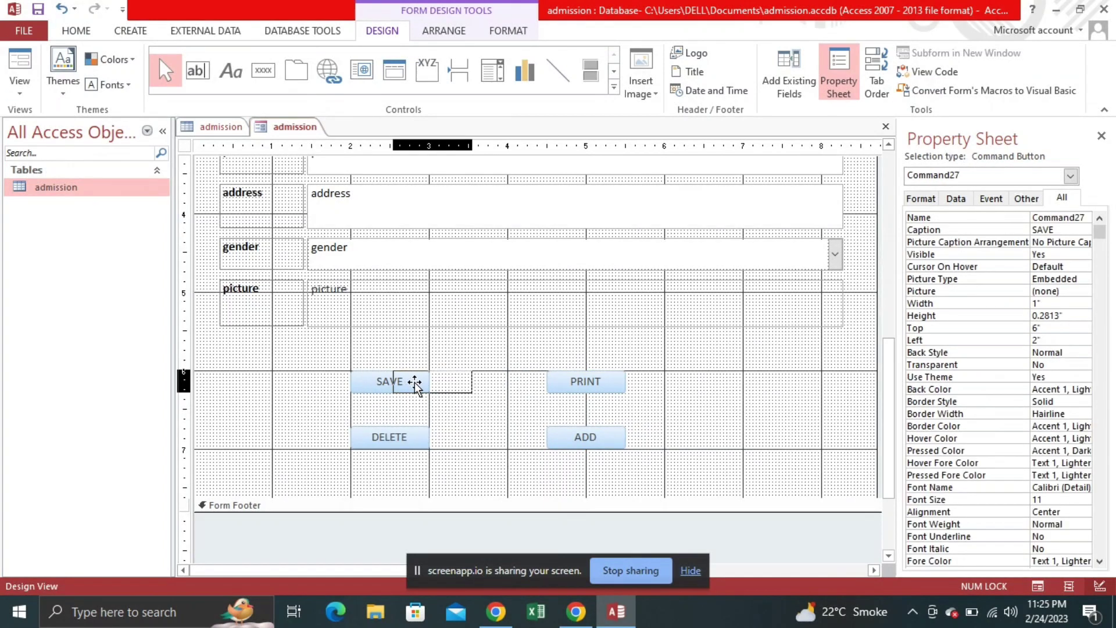
left_click_drag(411, 438, 450, 439)
left_click(452, 495)
scroll(471, 462, "up", 3)
scroll(471, 461, "down", 2)
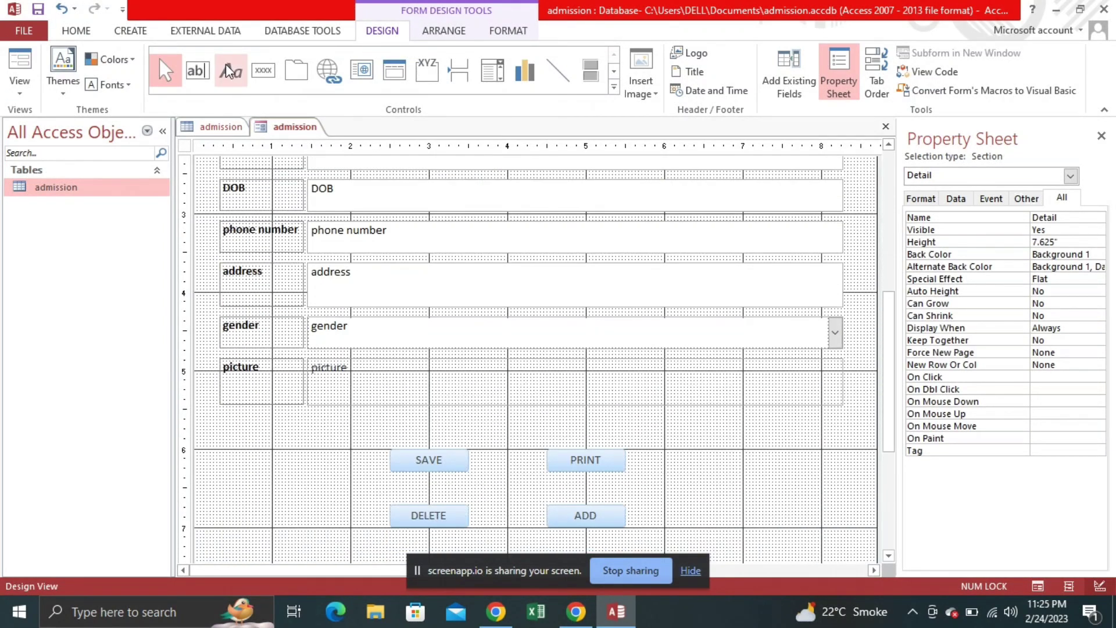
Step: Display the form in Form View and try out its SAVE button
left_click(26, 92)
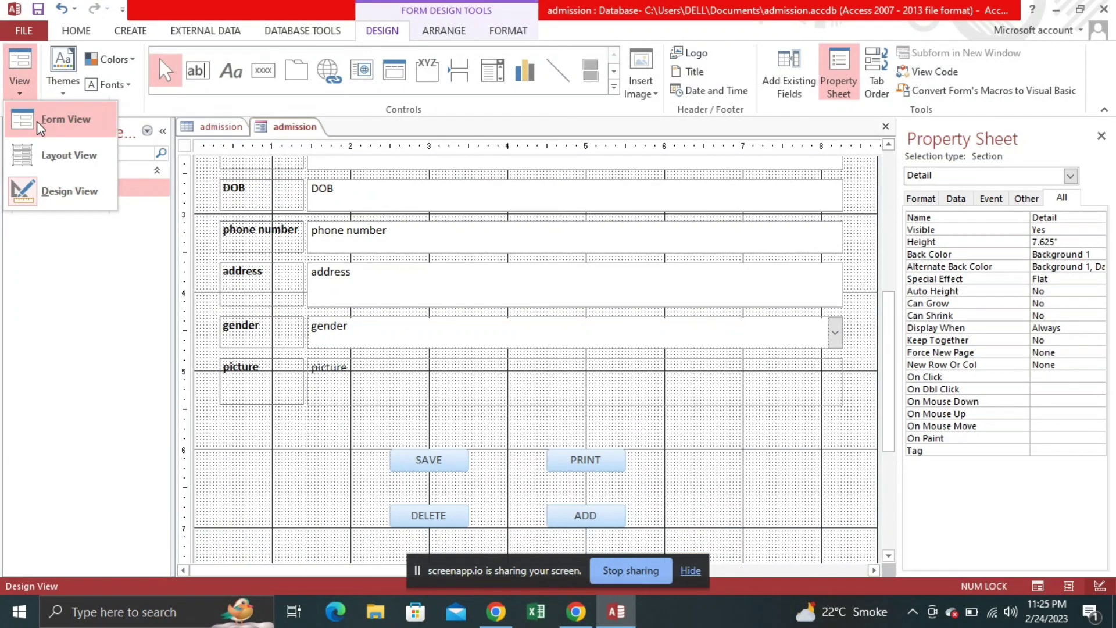
left_click(65, 118)
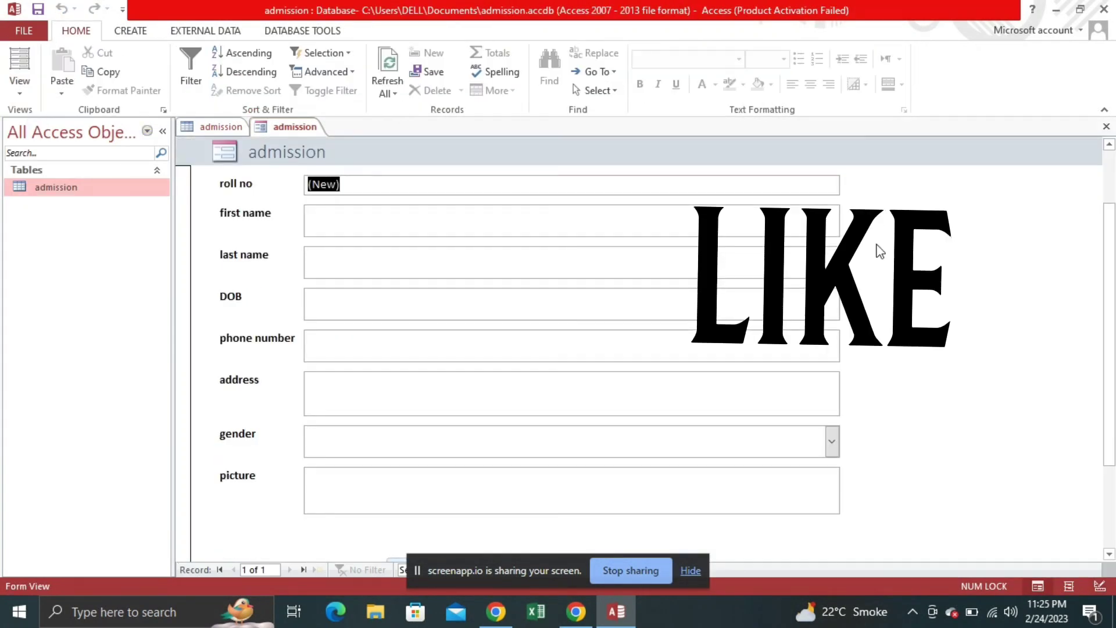
scroll(878, 250, "down", 3)
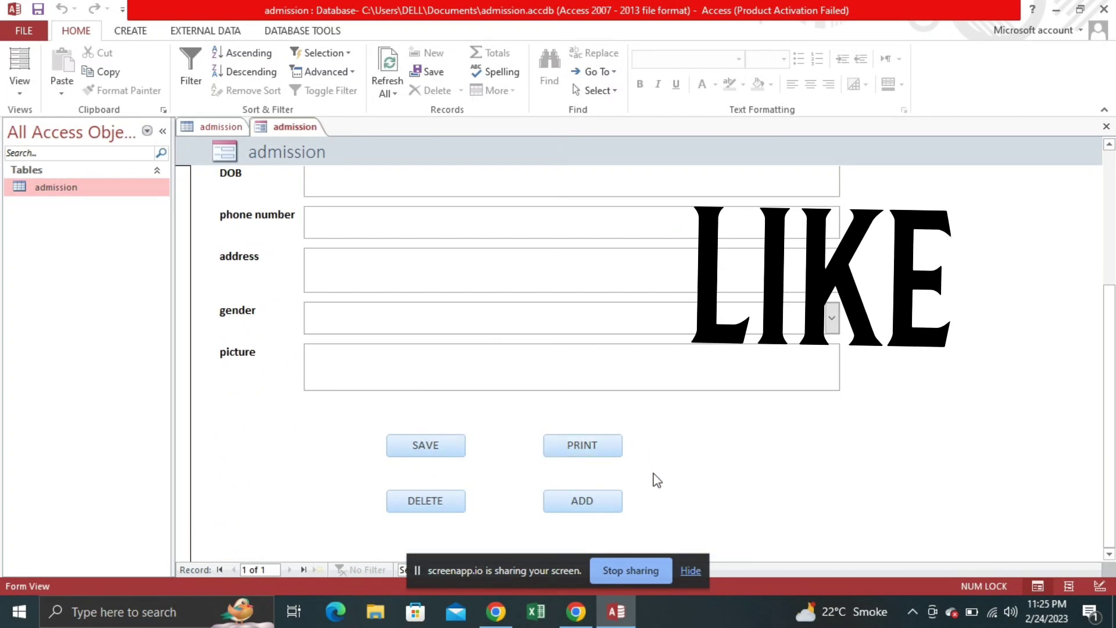
left_click(426, 449)
Step: Return the form to Design View and select the SAVE button for formatting
left_click(20, 84)
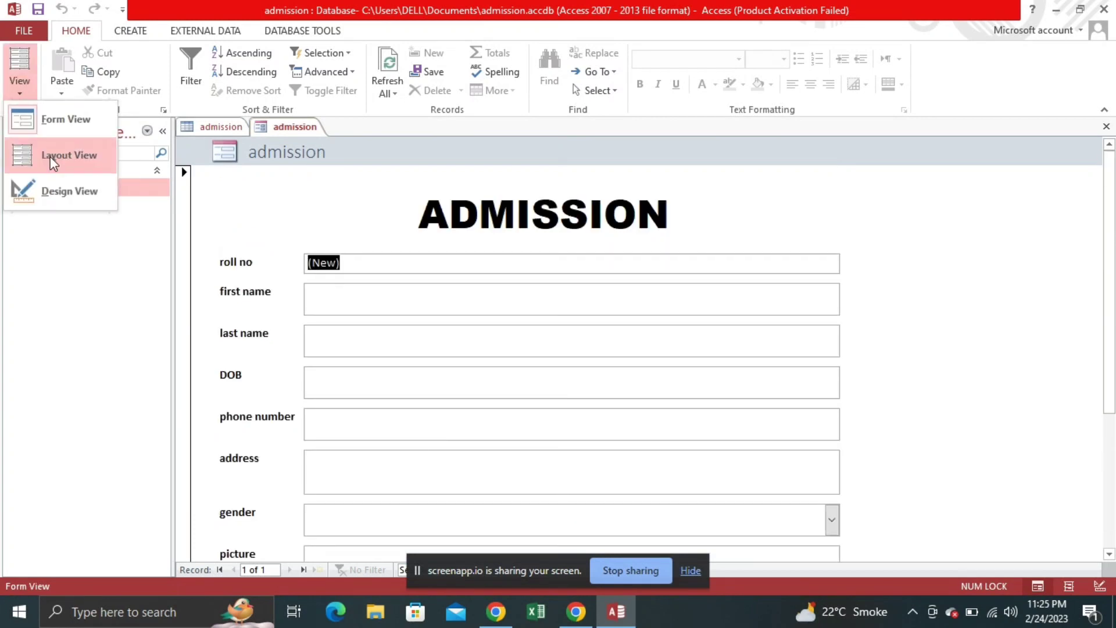
left_click(59, 191)
scroll(480, 232, "down", 4)
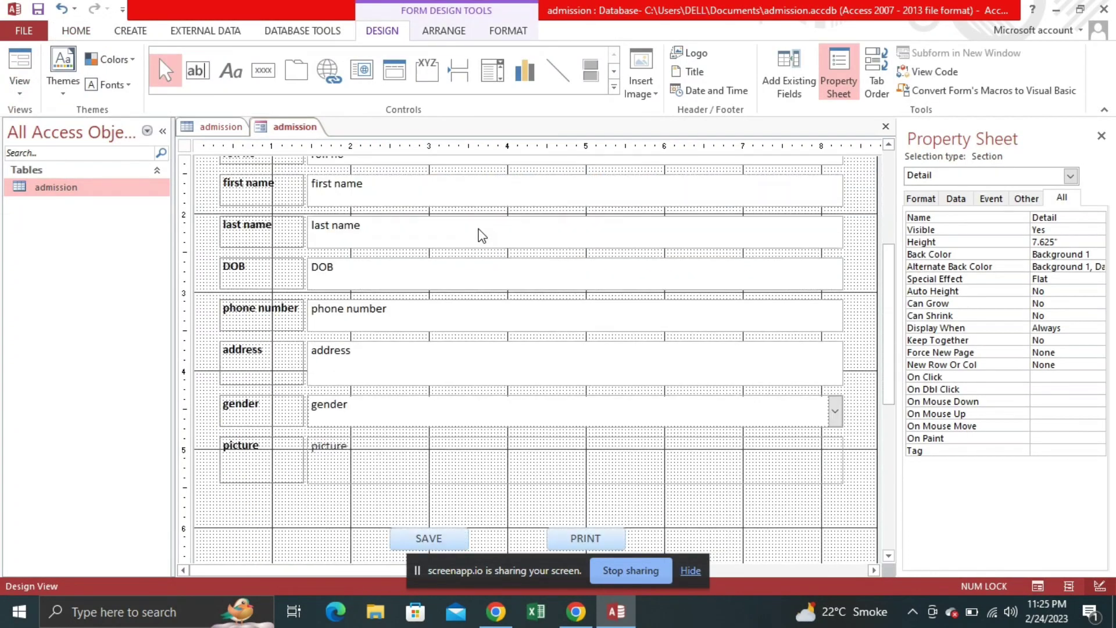
scroll(482, 235, "down", 3)
left_click(430, 303)
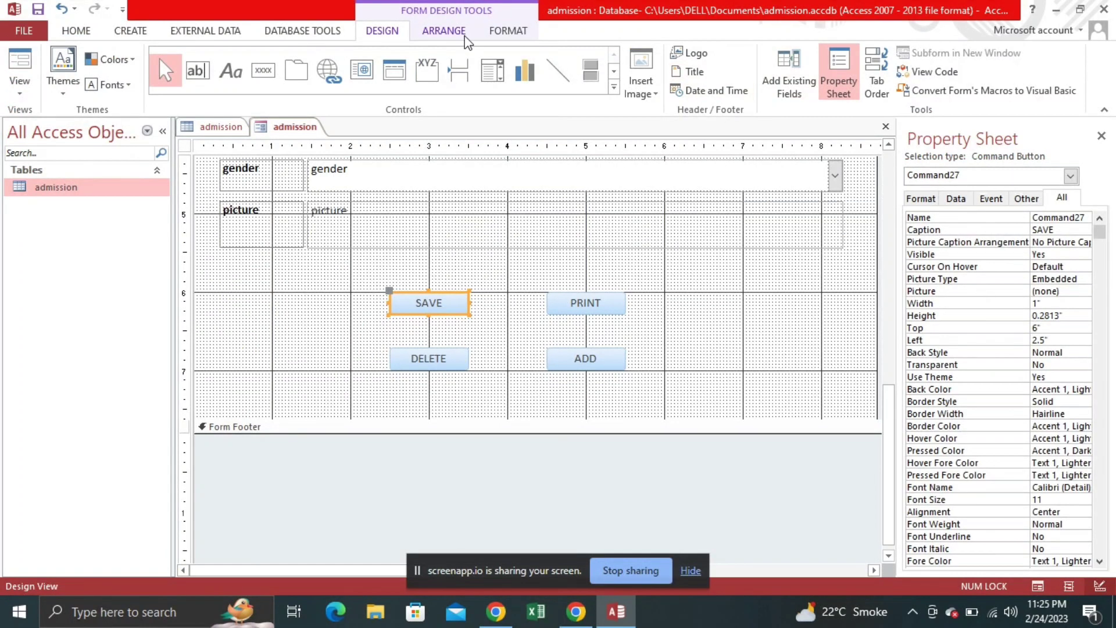
left_click(508, 30)
Step: Try the gray, light green and flat black quick styles on the SAVE button
left_click(550, 97)
left_click(541, 261)
left_click(535, 88)
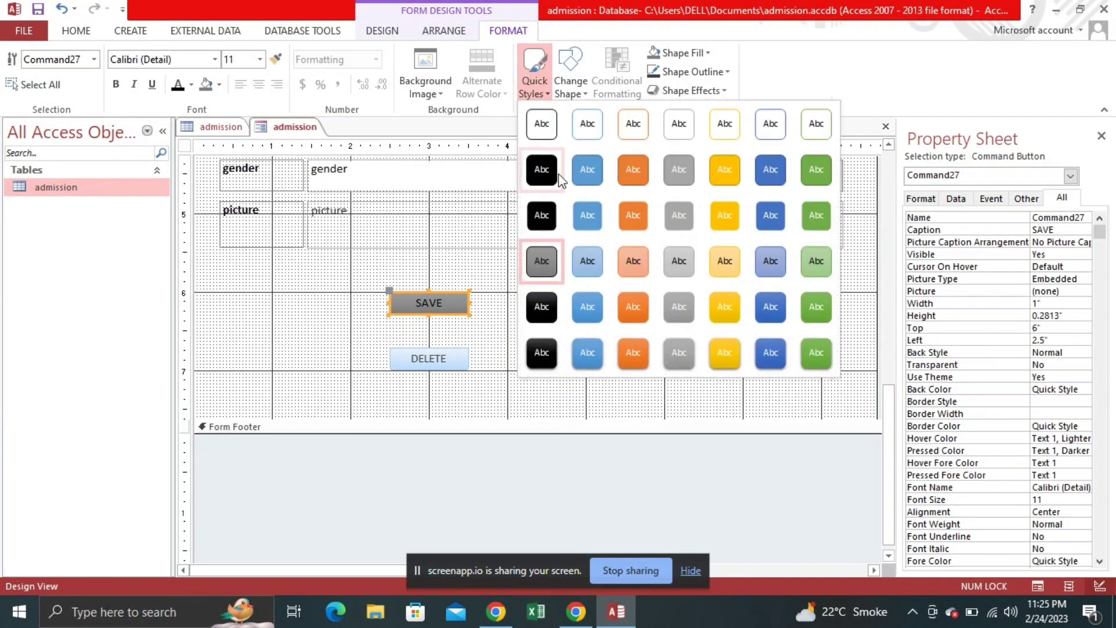
left_click(814, 265)
left_click(535, 76)
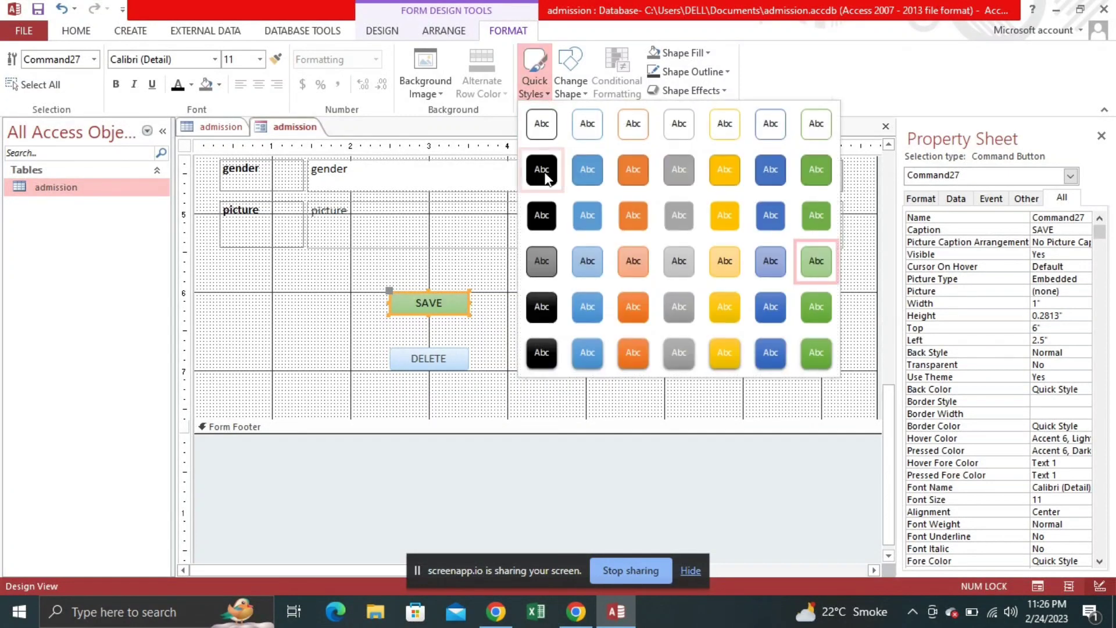
left_click(547, 174)
Step: Apply the glossy black quick style from the last row to SAVE, DELETE, PRINT and ADD, leaving all four selected
left_click(535, 76)
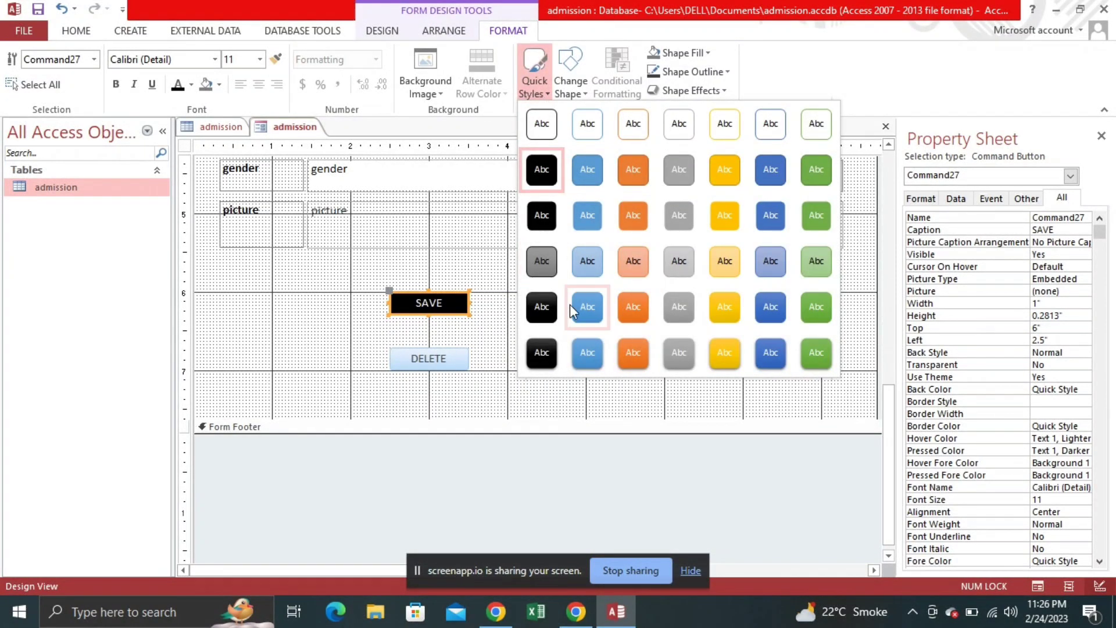
left_click(544, 352)
left_click(448, 363)
left_click(572, 303, "shift")
left_click(585, 358, "shift")
left_click(535, 76)
left_click(541, 352)
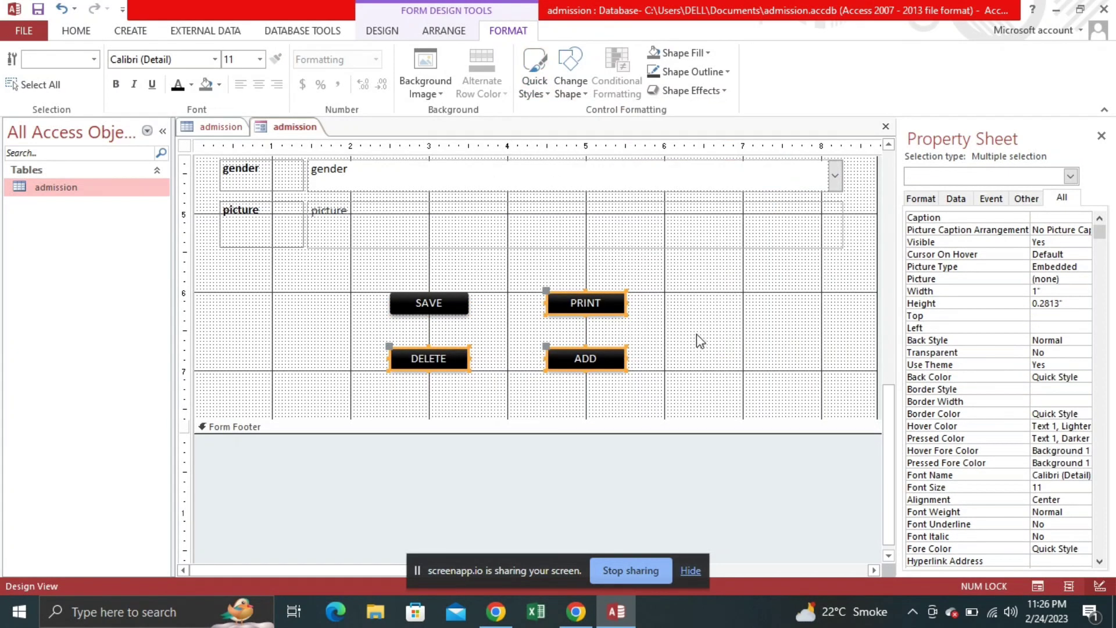
left_click(462, 301, "shift")
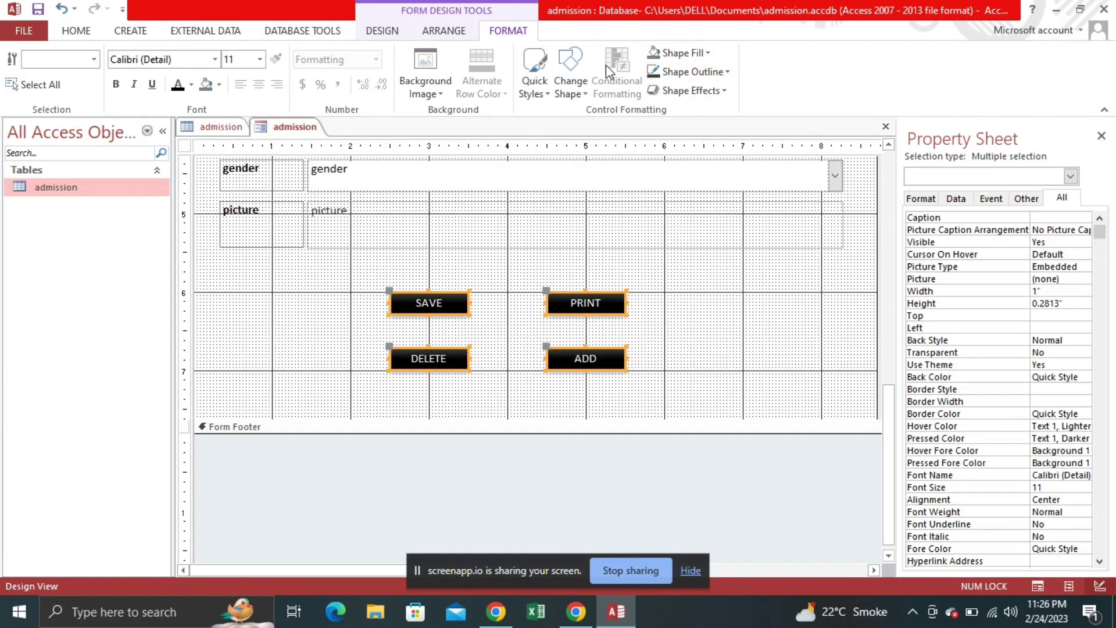
Step: Try the oval, single-corner and plain rectangle shapes on the four selected buttons
left_click(570, 74)
left_click(602, 182)
left_click(570, 74)
left_click(571, 183)
left_click(570, 75)
left_click(633, 153)
left_click(570, 74)
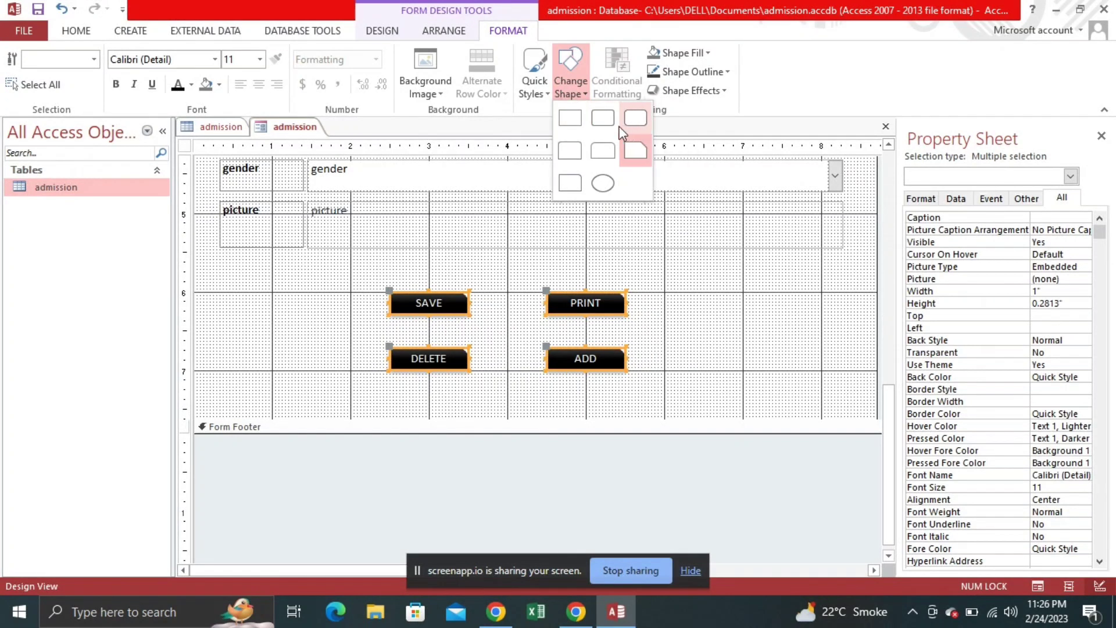
left_click(565, 121)
Step: Change the shape of all four command buttons to a rounded rectangle
left_click(538, 90)
left_click(569, 98)
left_click(572, 93)
left_click(636, 132)
Step: Try the last bevel effect in the second row of the bevel gallery on the four selected command buttons
left_click(716, 91)
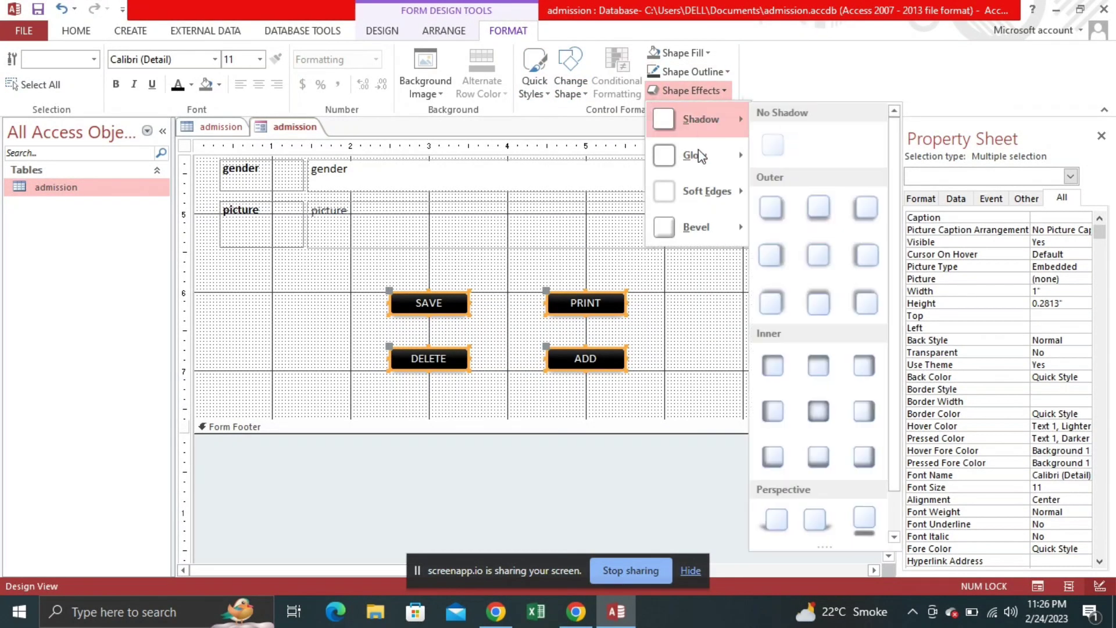
mouse_move(721, 230)
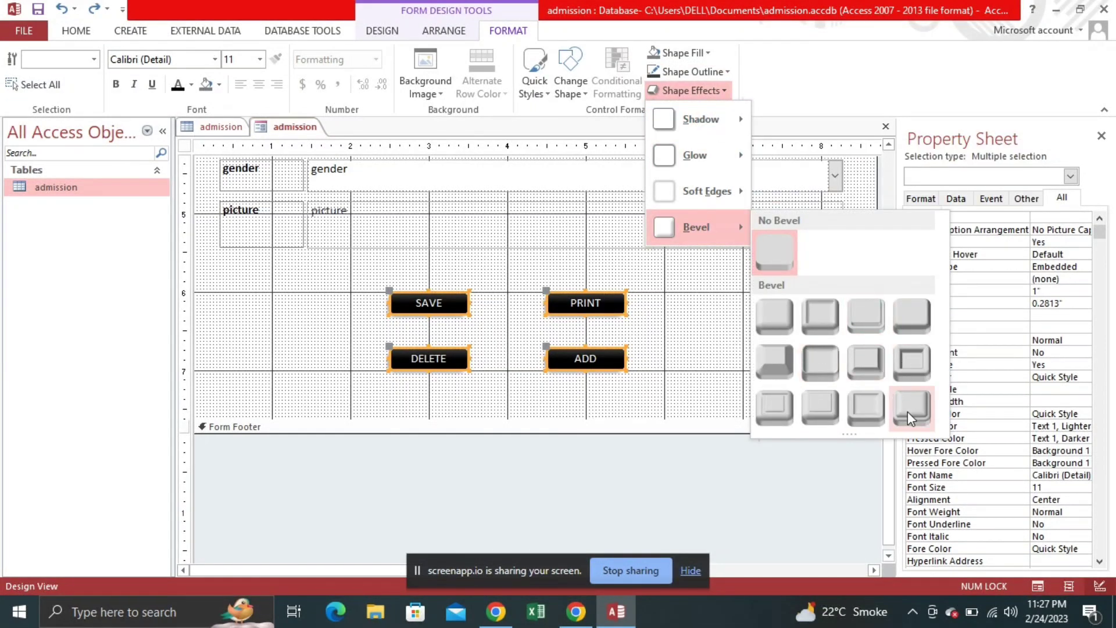
left_click(911, 370)
left_click(716, 371)
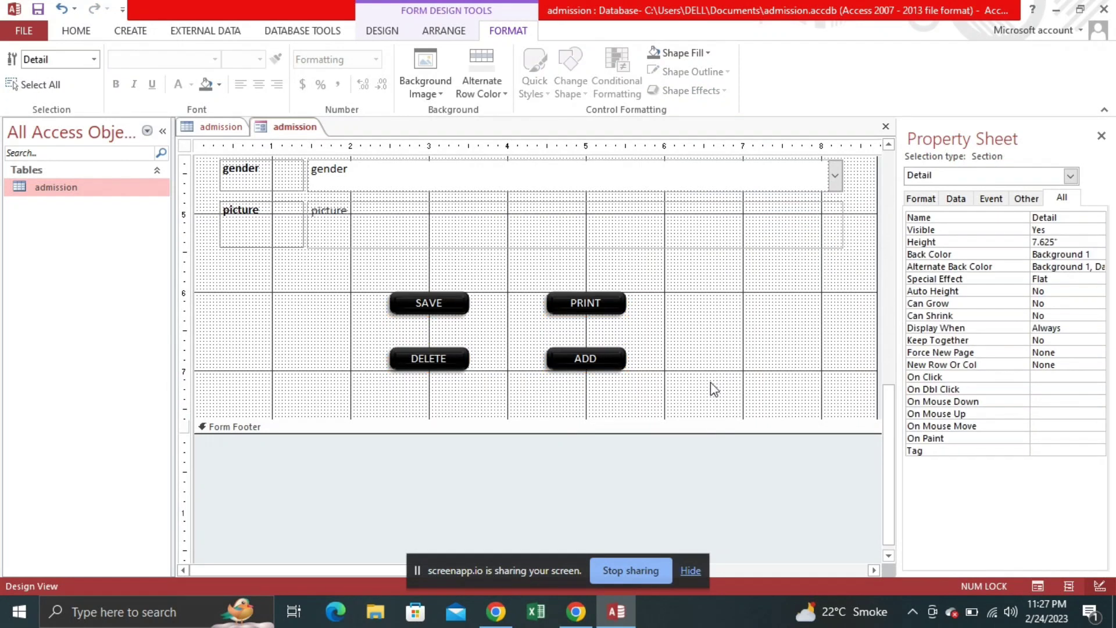
Step: Apply the fourth bevel effect of the first row to the SAVE, DELETE, ADD and PRINT buttons together
left_click(457, 304)
left_click(434, 369, "shift")
left_click(589, 366, "shift")
left_click(595, 300, "shift")
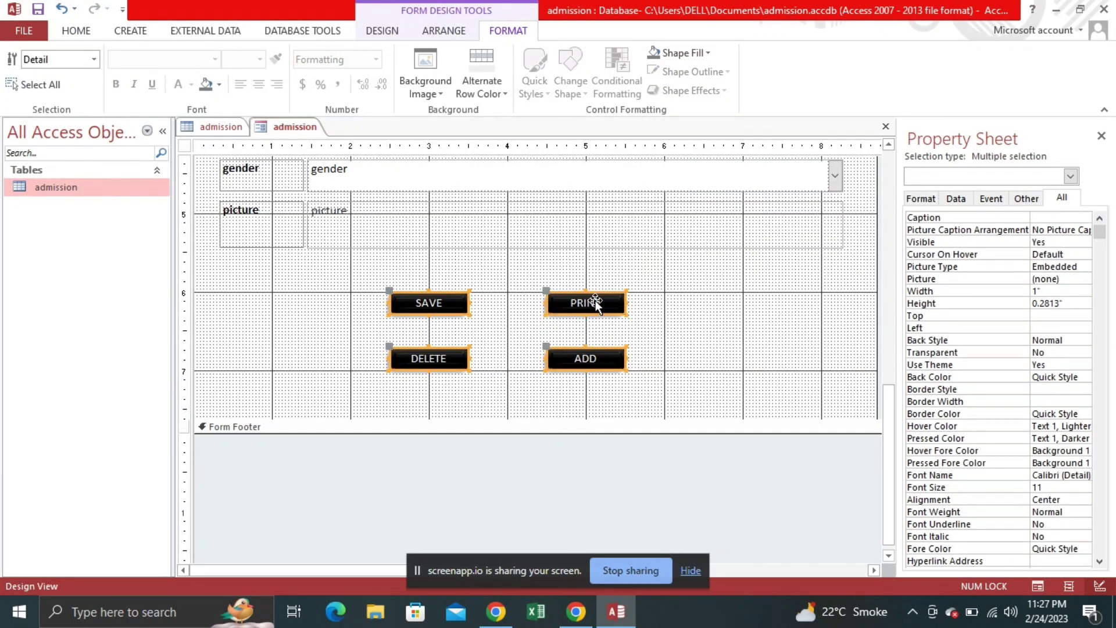
left_click(723, 95)
mouse_move(705, 231)
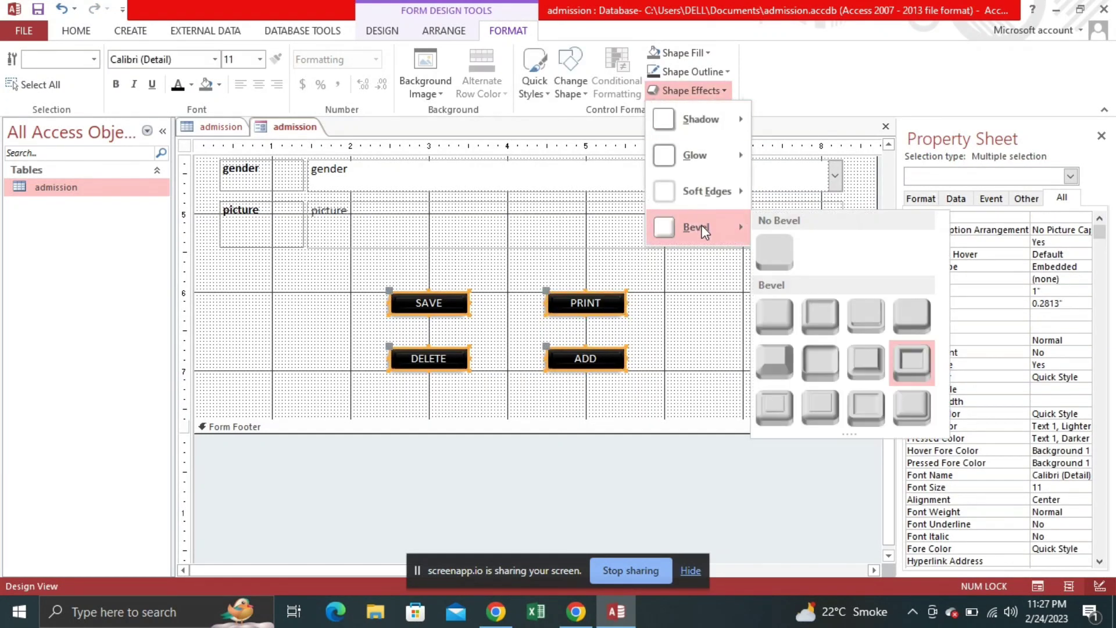
left_click(909, 326)
left_click(730, 370)
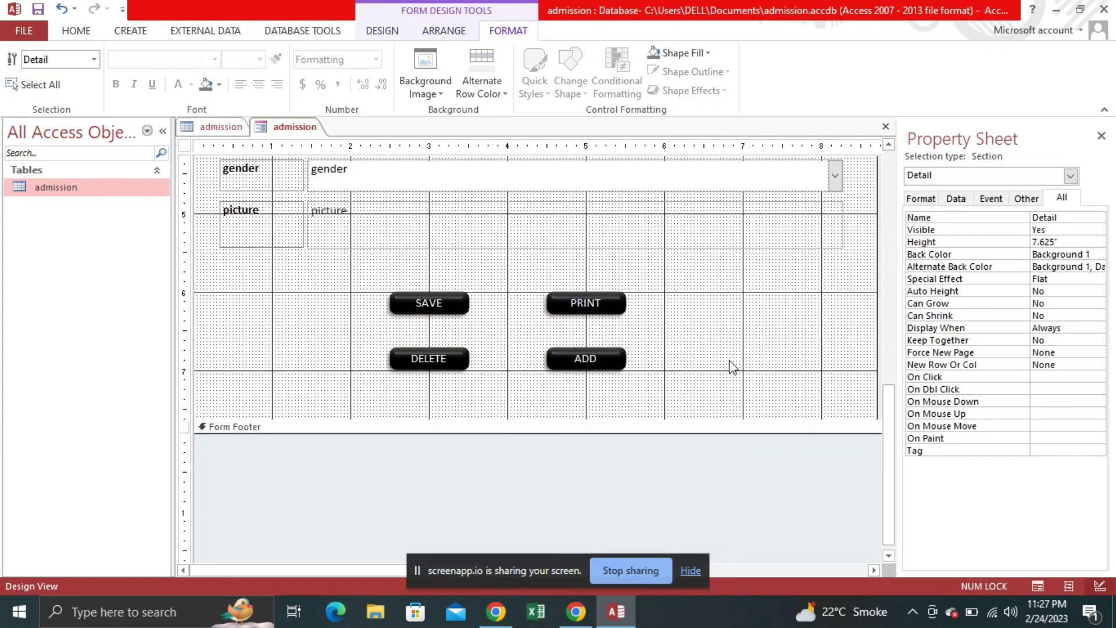
Step: Split the picture field's layout cell horizontally so the picture box spans only part of the row
scroll(593, 316, "up", 3)
scroll(593, 317, "down", 1)
left_click(632, 401)
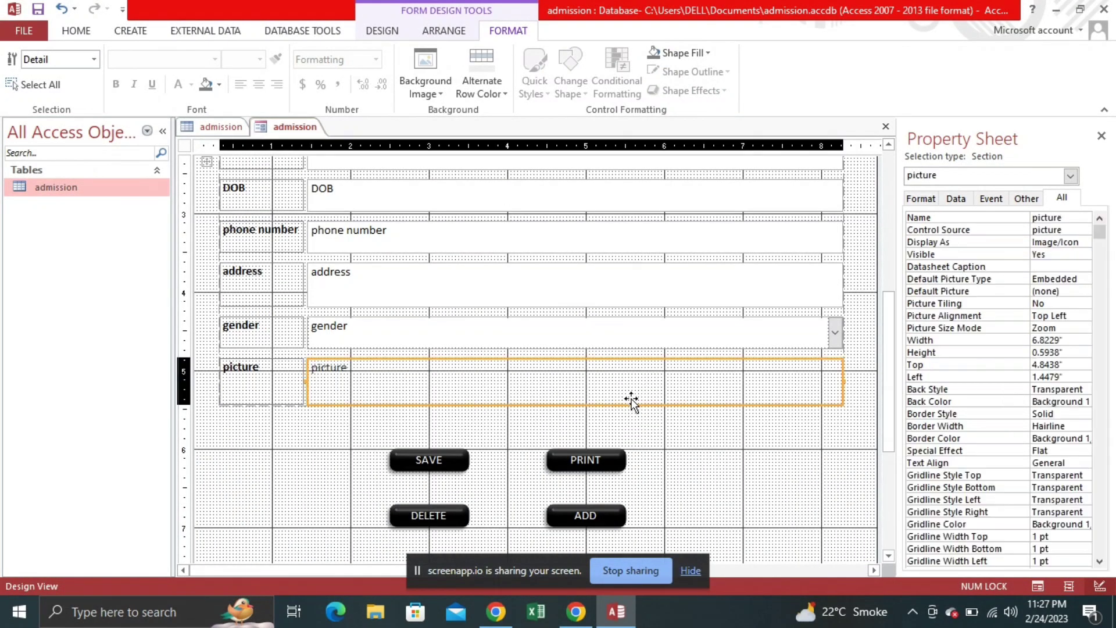
left_click(444, 30)
left_click(499, 92)
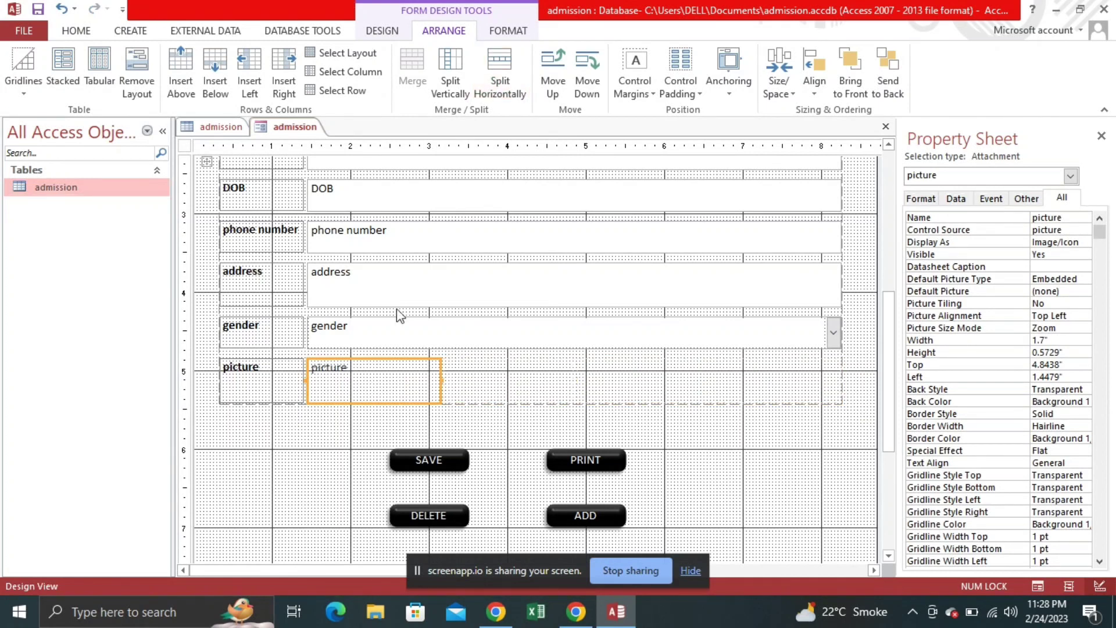
Step: Resize the picture box to about 1.2 inches wide and 1.1 inches high
left_click_drag(370, 412, 379, 440)
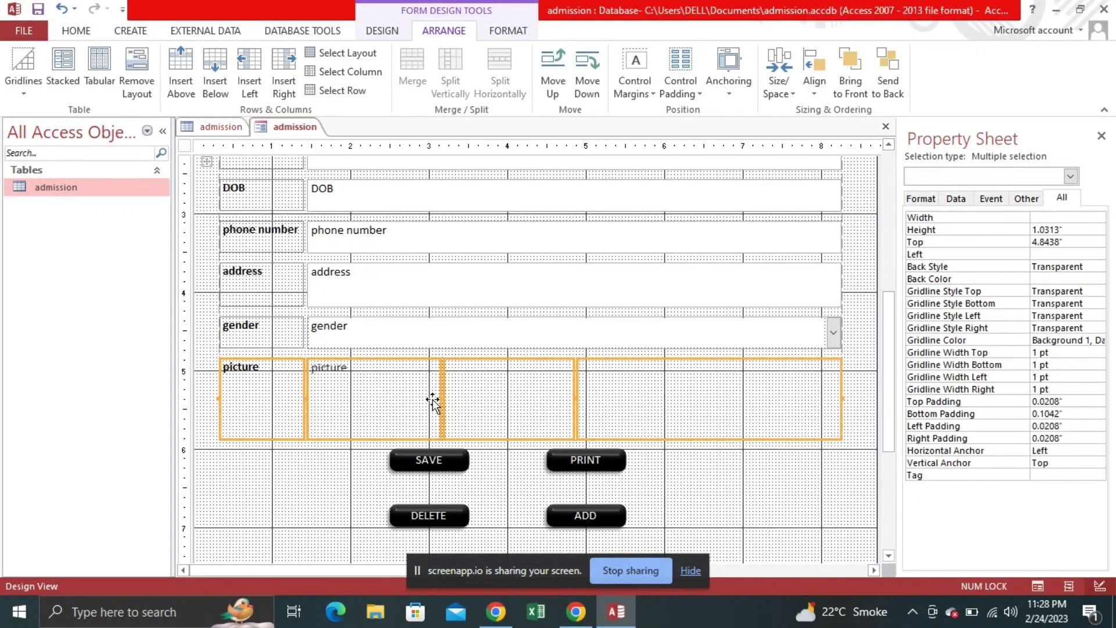
left_click(424, 414)
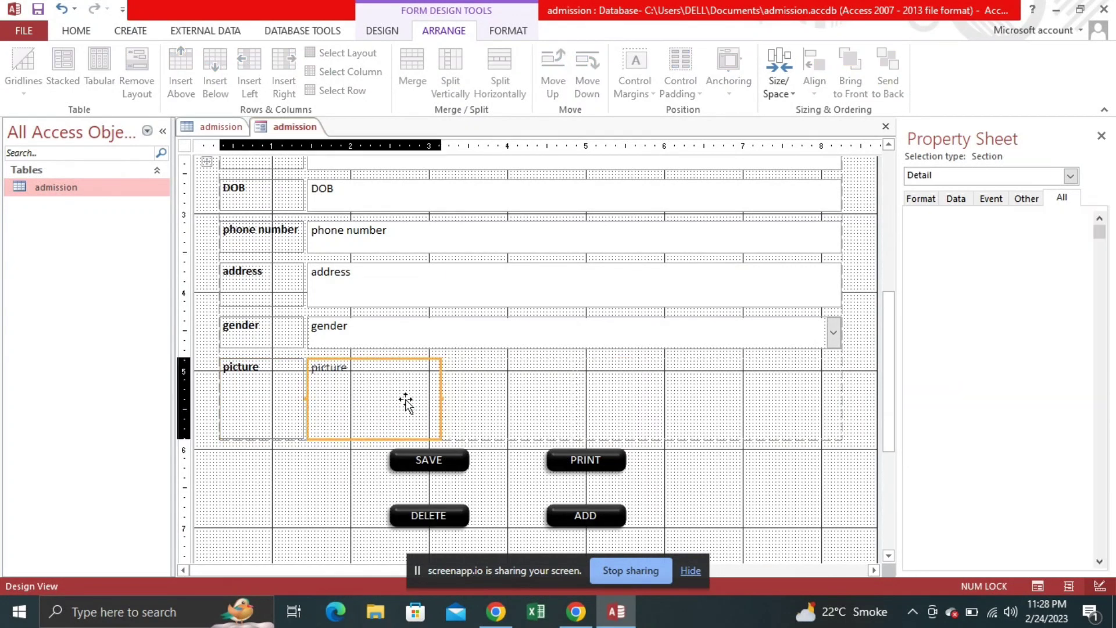
left_click_drag(442, 401, 391, 401)
left_click(338, 470)
left_click(351, 438)
left_click_drag(351, 438, 354, 444)
left_click(356, 462)
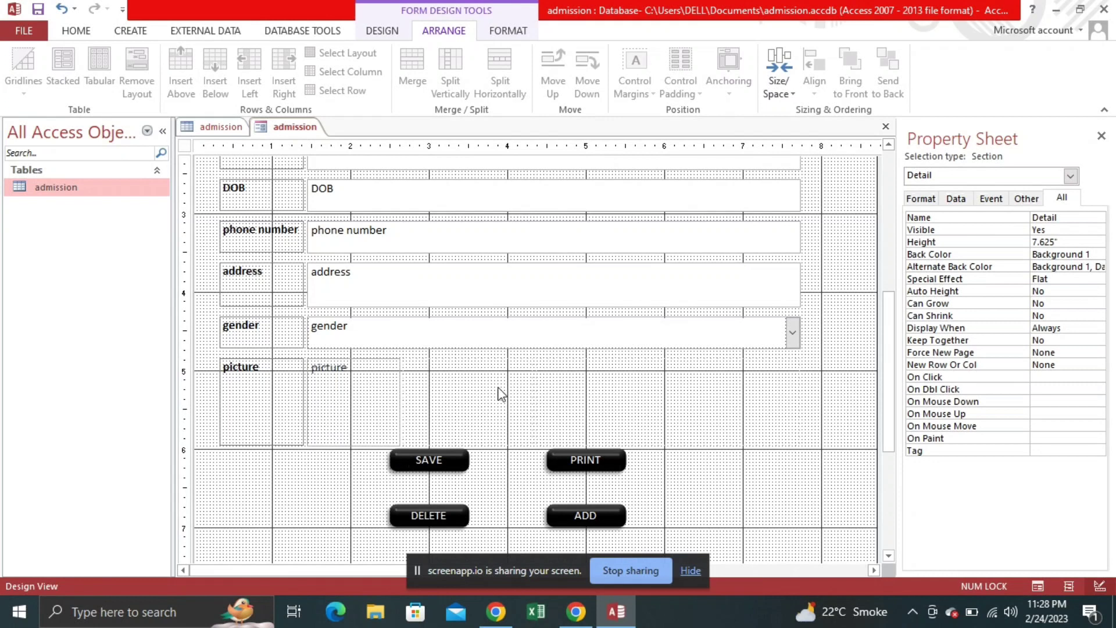
Step: Switch the admission form to Form View and look over its fields and buttons
scroll(502, 393, "up", 5)
scroll(502, 394, "down", 2)
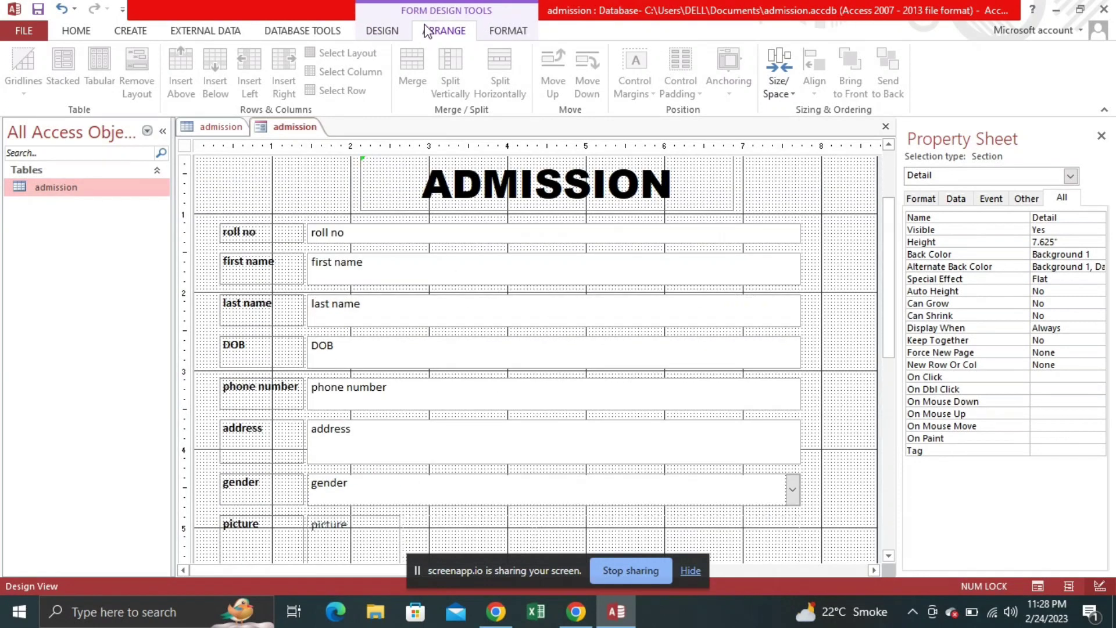
left_click(382, 30)
left_click(19, 72)
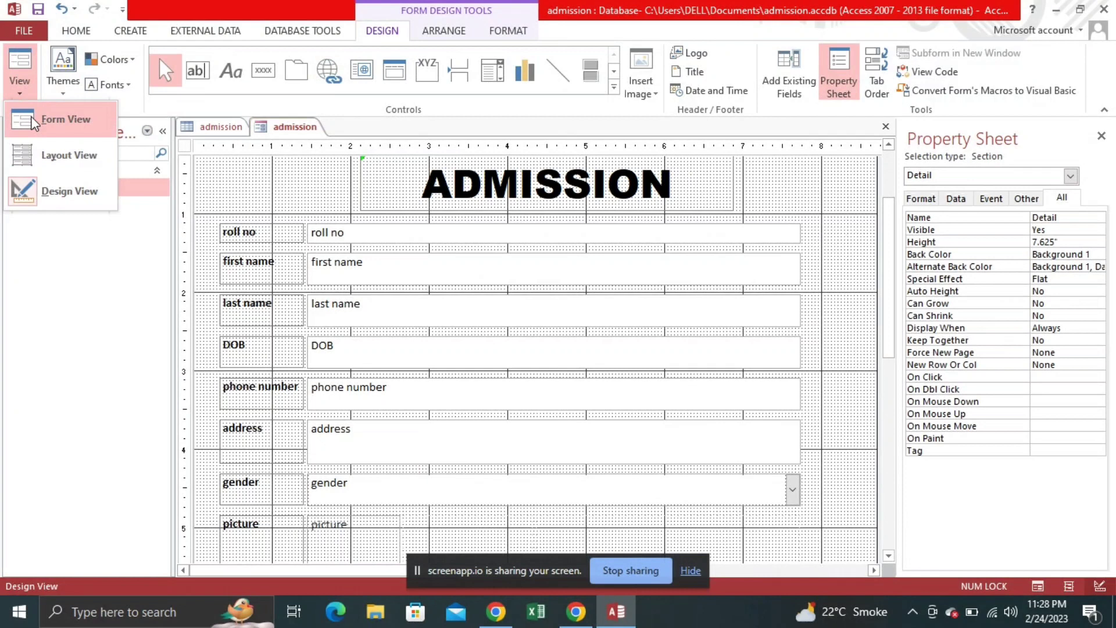
left_click(34, 122)
scroll(379, 274, "down", 3)
scroll(379, 274, "up", 2)
scroll(379, 274, "down", 3)
scroll(379, 274, "up", 3)
Step: Fill in the first record's first name, last name, date of birth, phone number and address, and set the gender to male
left_click(383, 253)
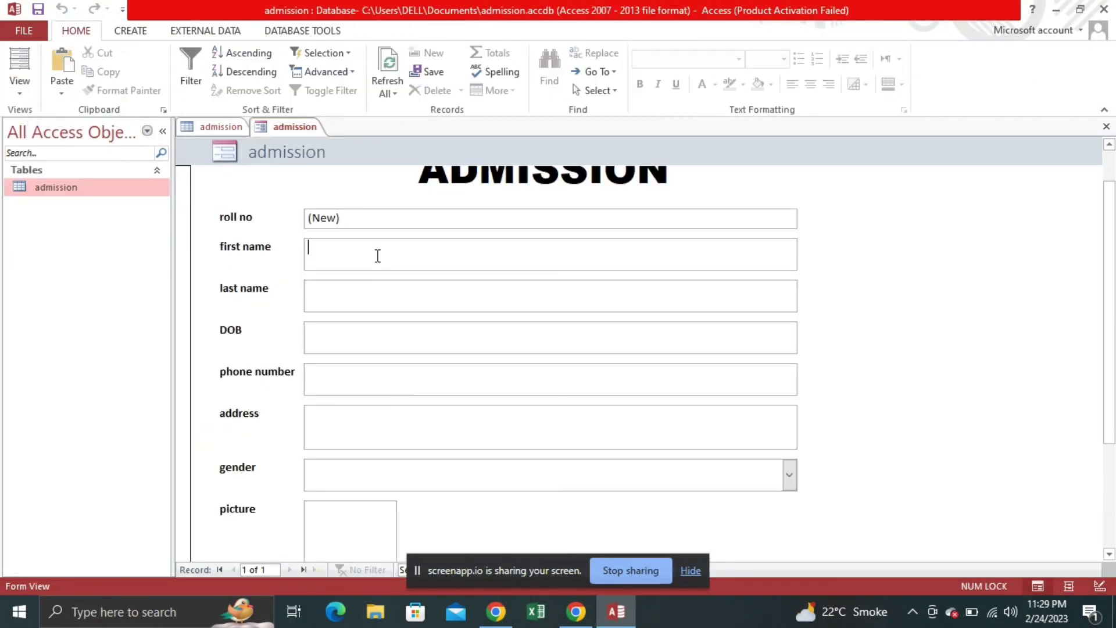
type("ali")
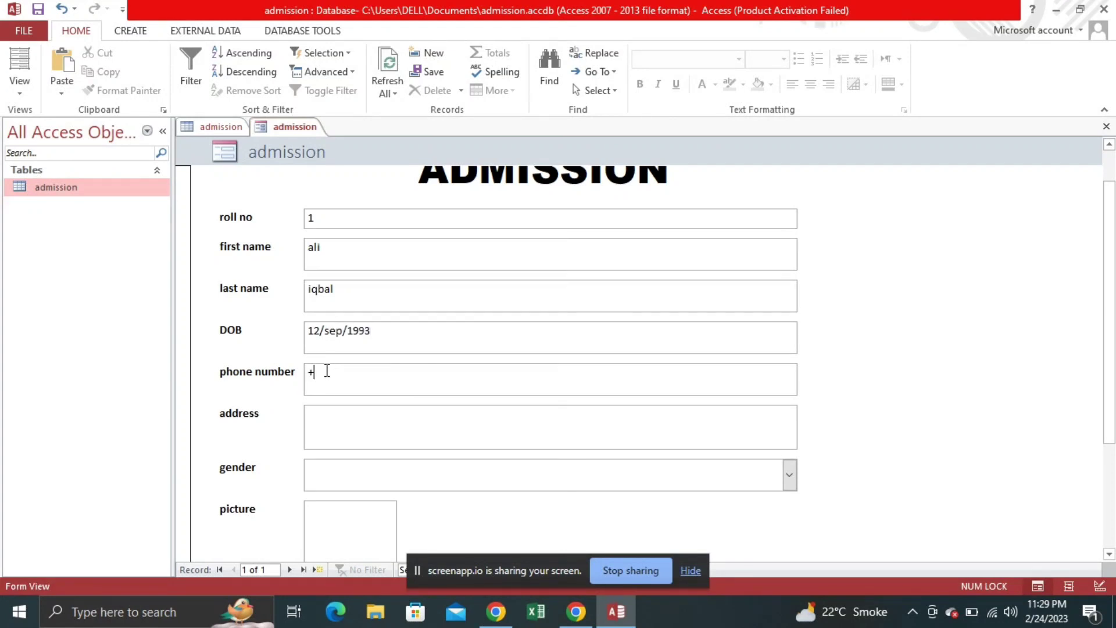
left_click(363, 435)
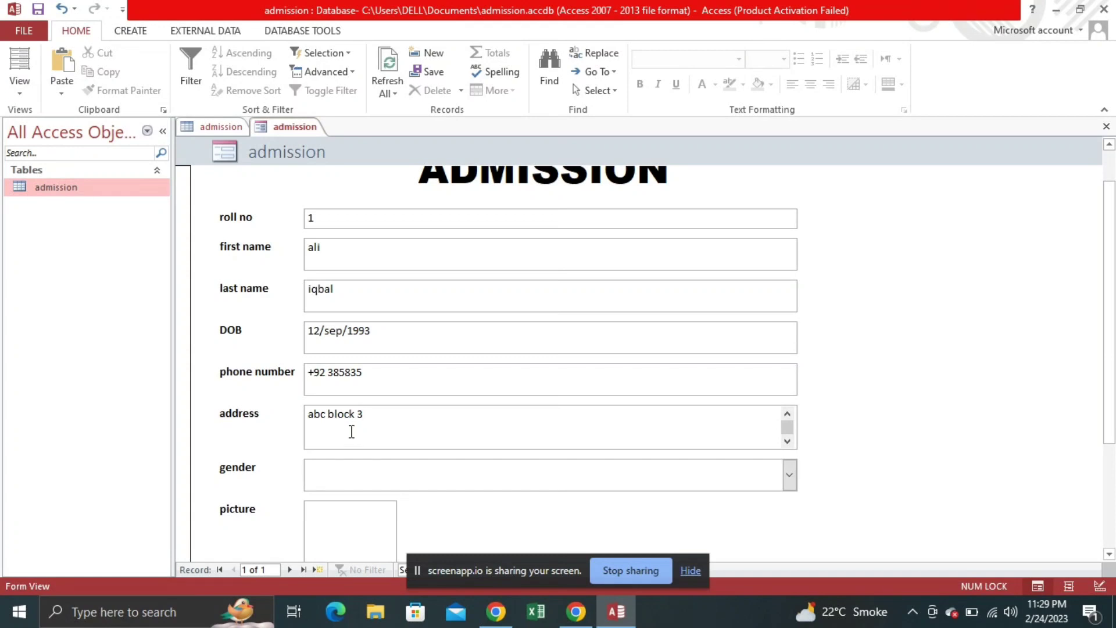
left_click(344, 474)
left_click(789, 475)
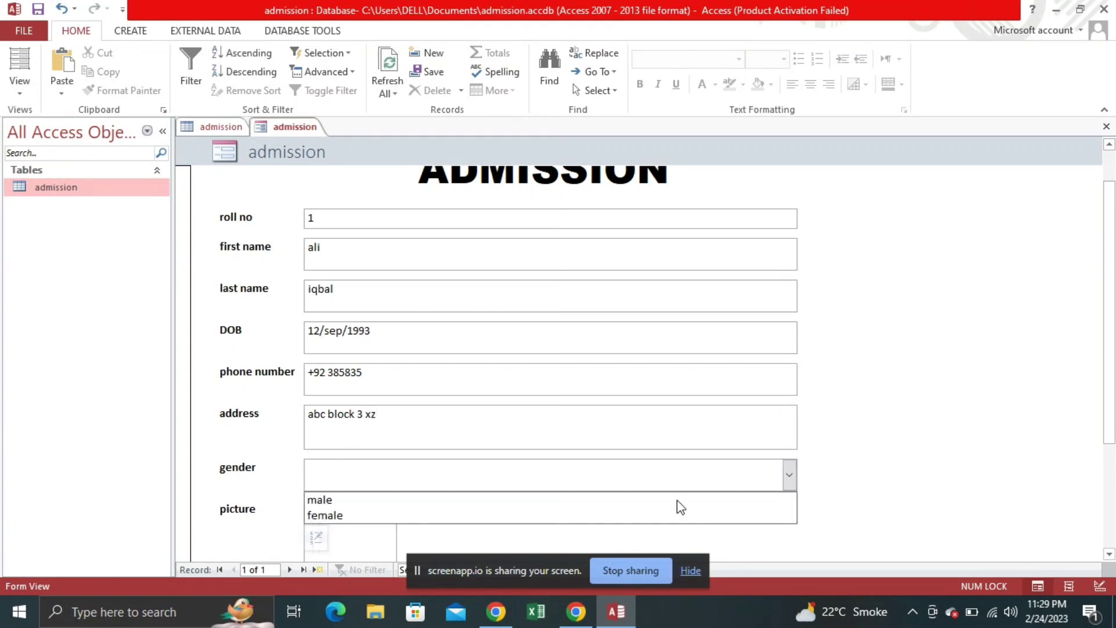
left_click(410, 504)
Step: Attach the JPG file pexels-alexgtacar-1592384 from Downloads to the first record's picture field
scroll(399, 504, "down", 2)
double_click(385, 492)
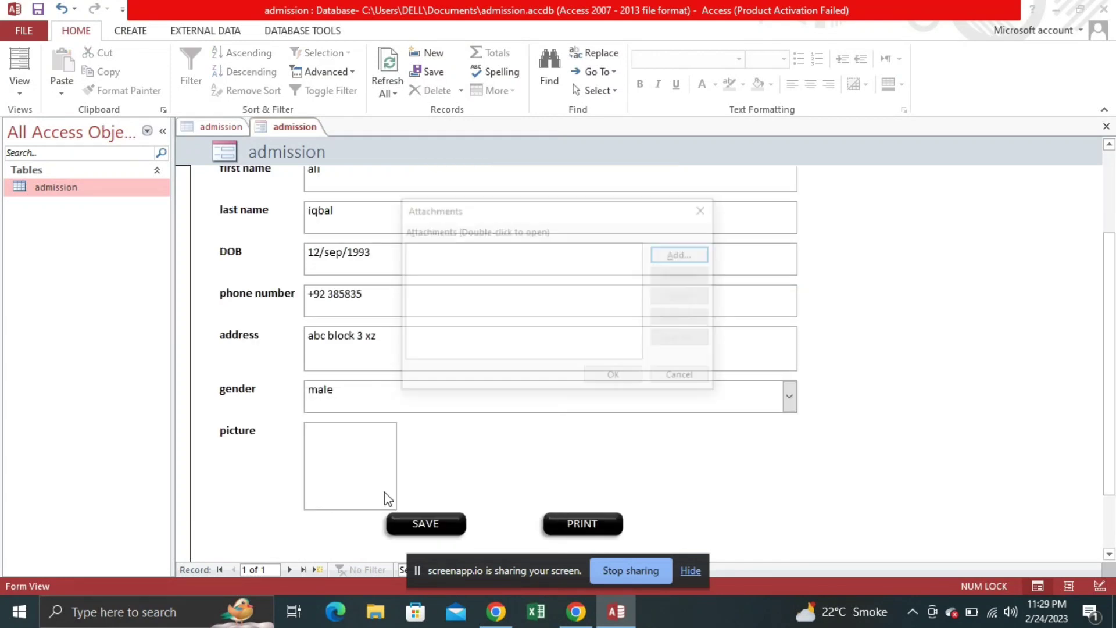
left_click(663, 253)
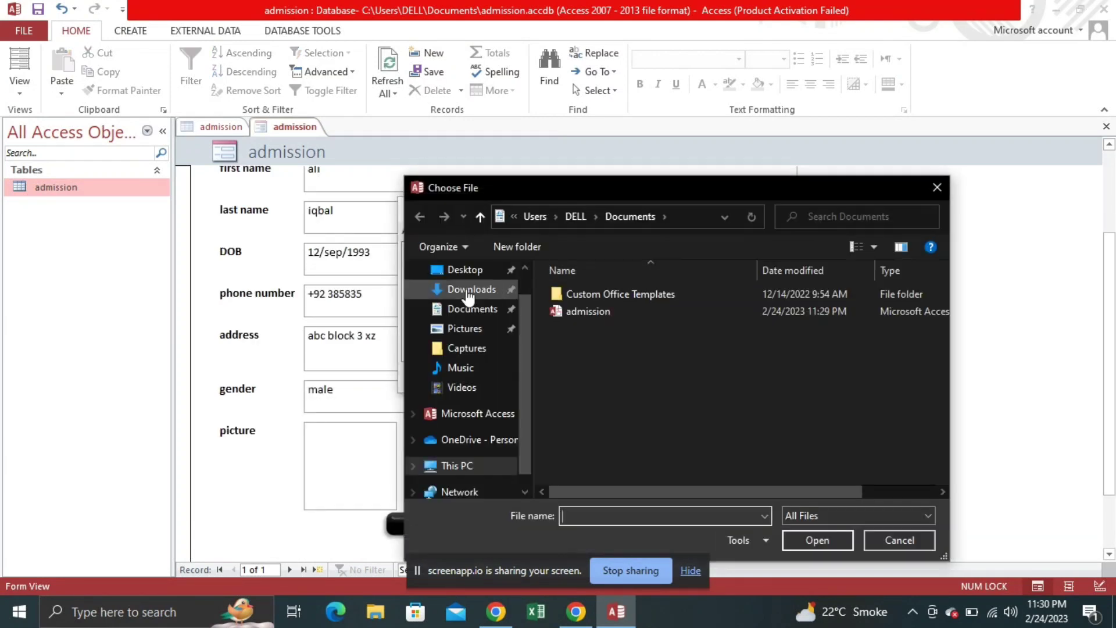
left_click(469, 290)
left_click(573, 353)
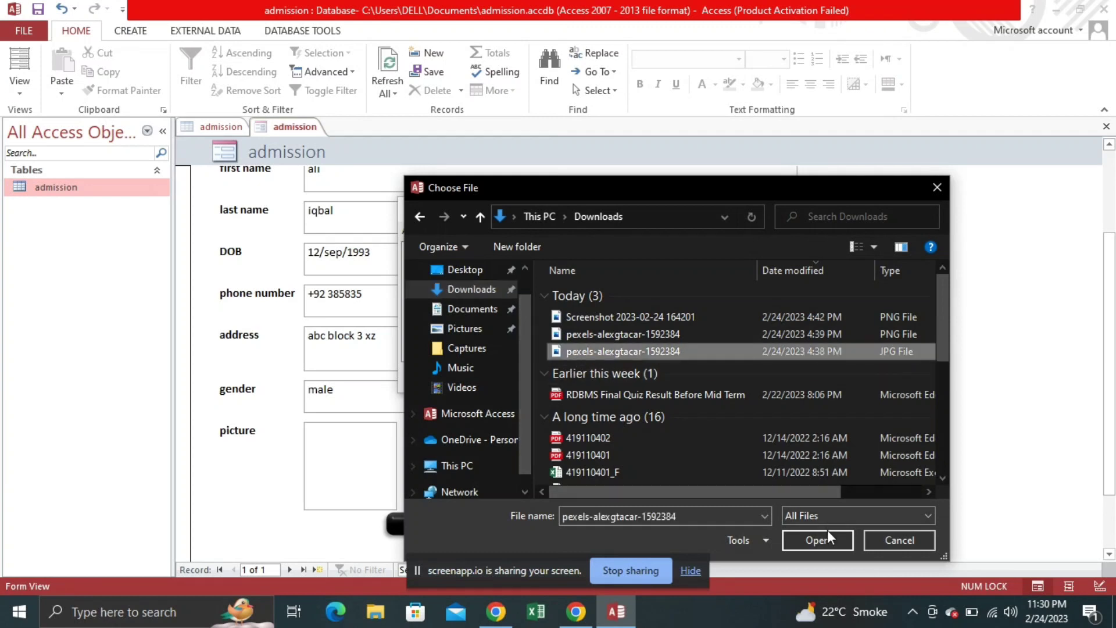
left_click(828, 533)
left_click(619, 379)
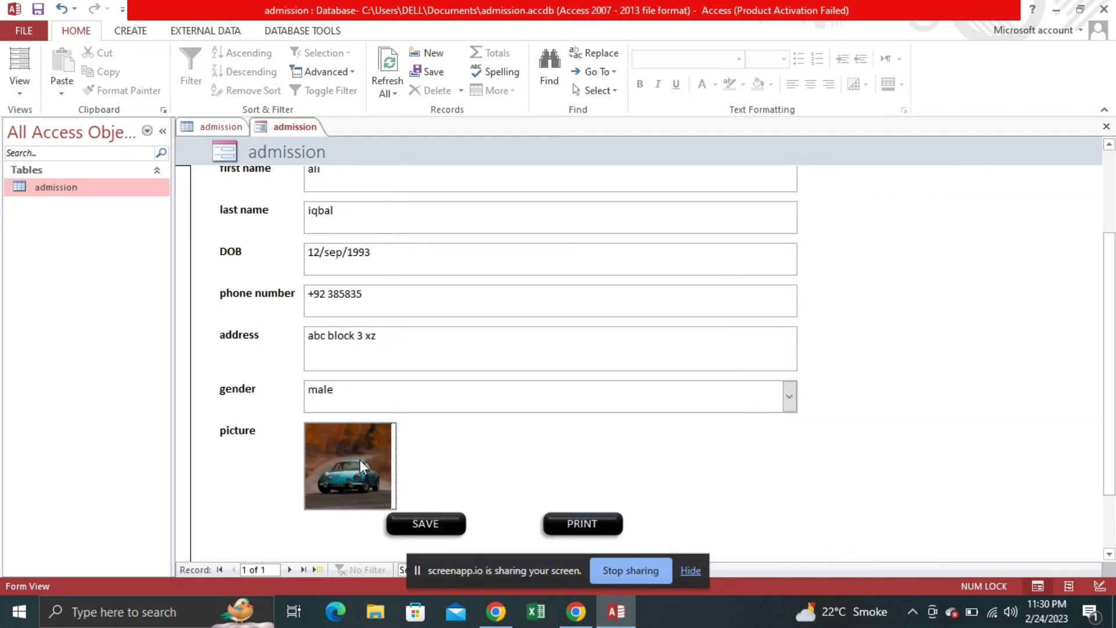
Step: Review the completed first record and save it with the form's SAVE command
scroll(460, 443, "up", 3)
scroll(460, 443, "down", 3)
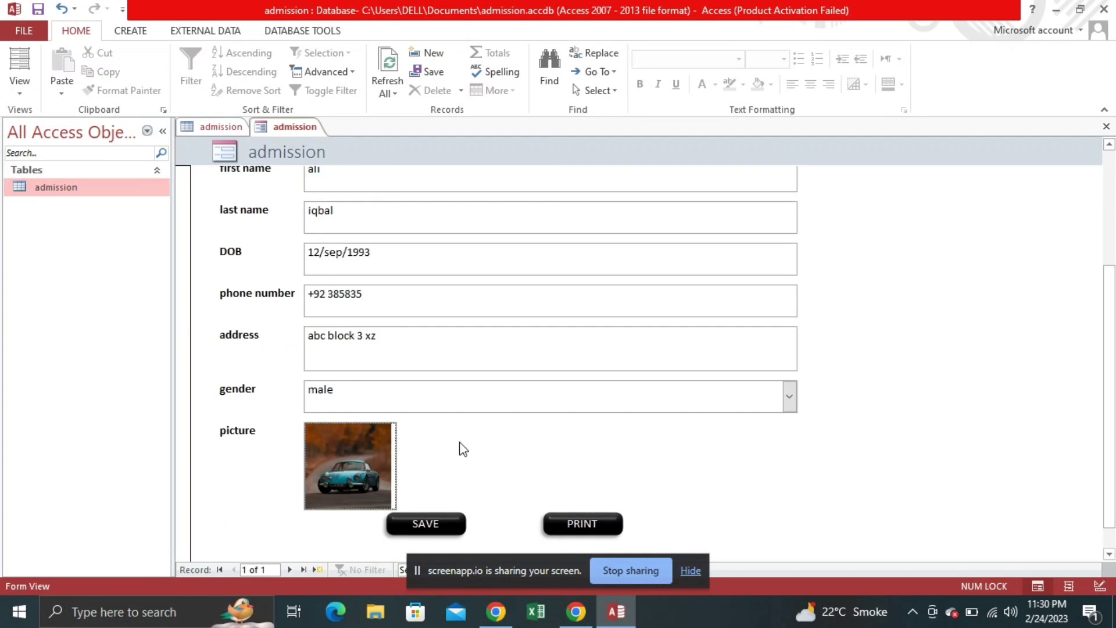
scroll(389, 360, "down", 2)
left_click(427, 444)
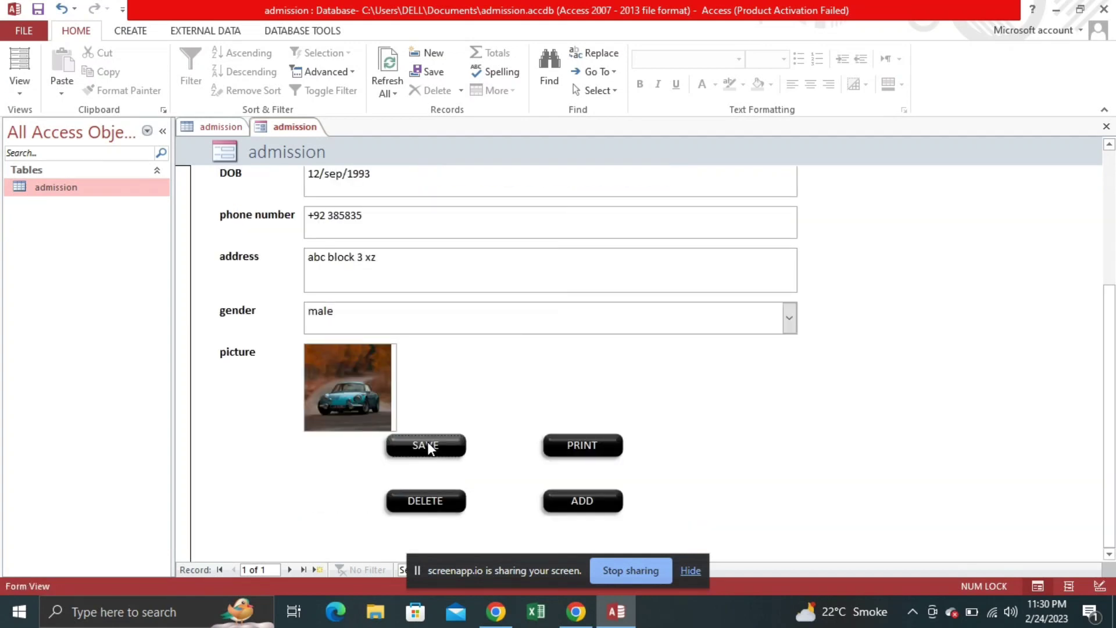
Step: Add a second record with the form's ADD command and enter the first name, last name and date of birth
left_click(579, 498)
type("abc")
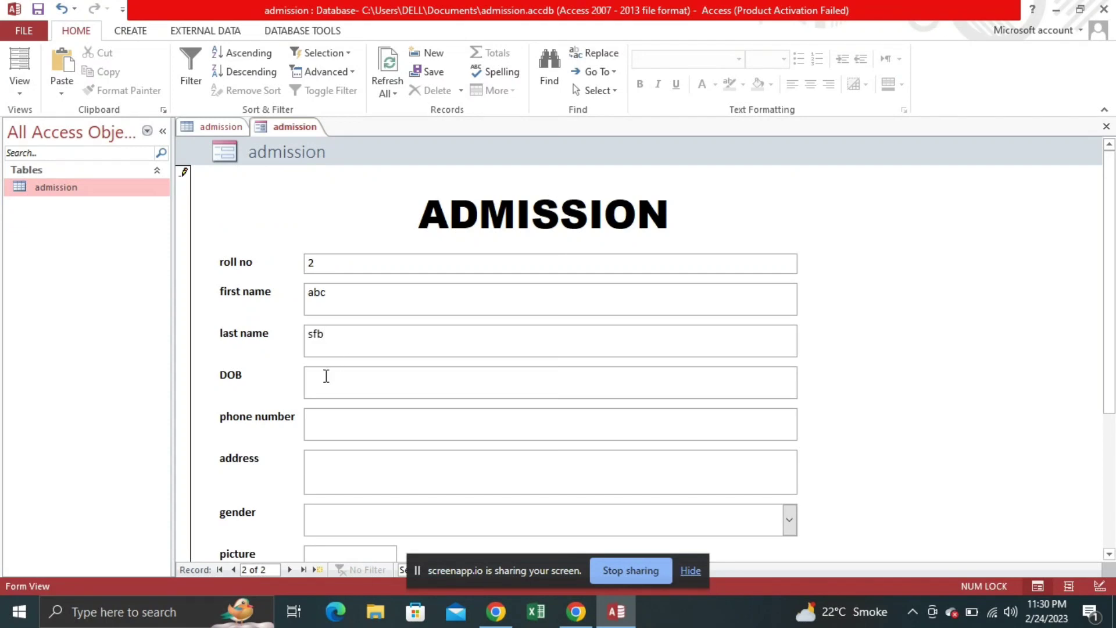
double_click(321, 379)
double_click(345, 382)
Step: Enter the phone number and address in the second record
left_click(334, 422)
type("+92 3854598")
left_click(337, 478)
type("dgfgd block")
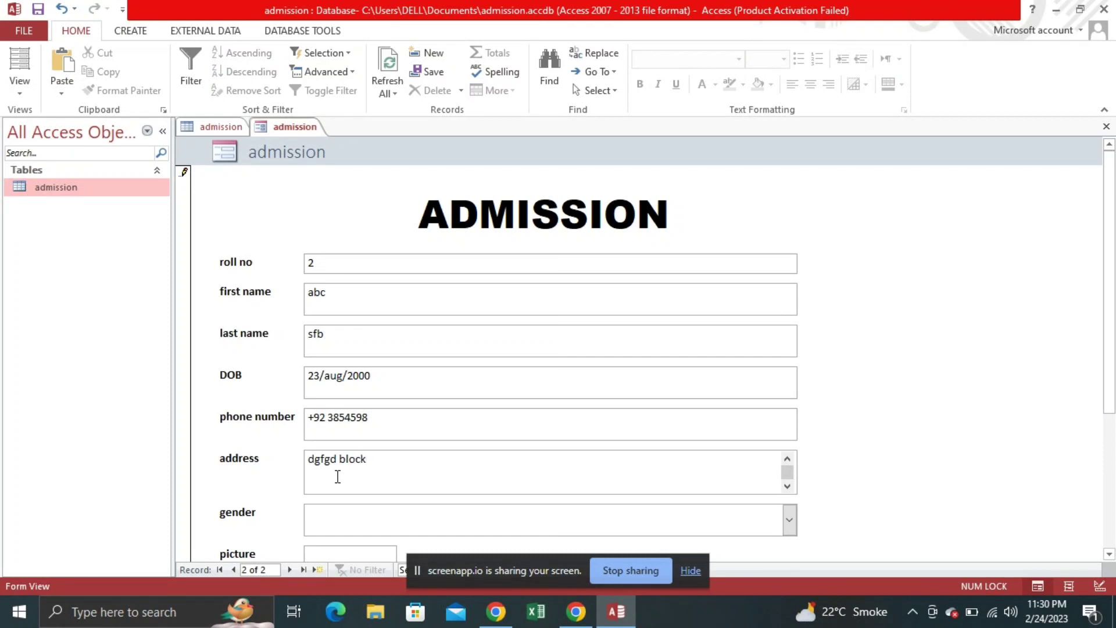
type(" 34 mxfnskj")
Step: Set the second record's gender to female
scroll(503, 317, "down", 3)
left_click(531, 354)
left_click(789, 364)
left_click(344, 441)
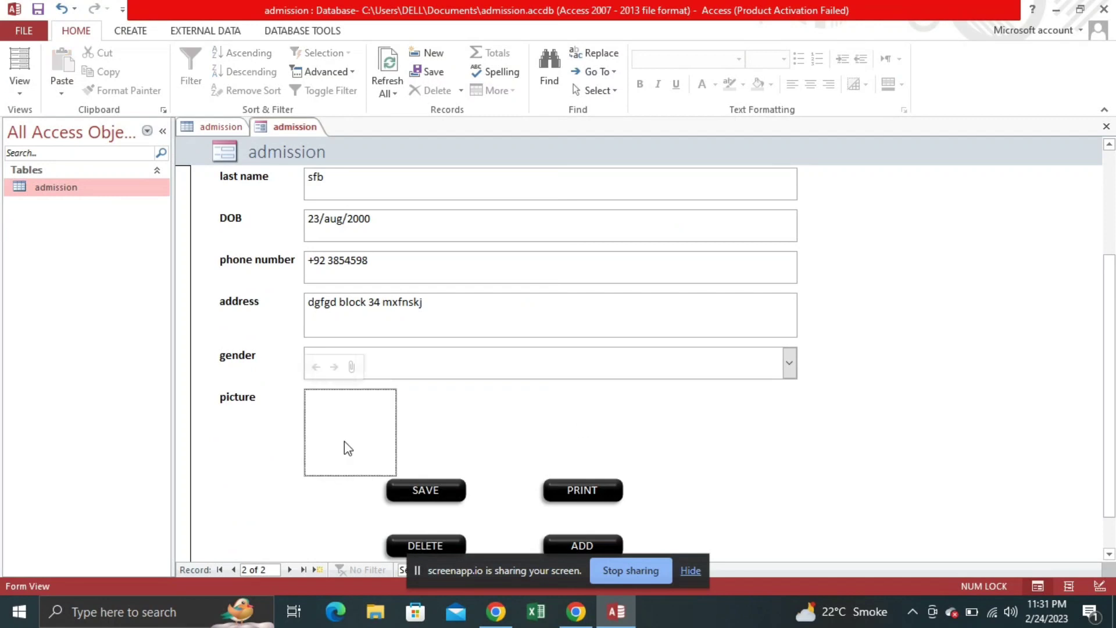
left_click(789, 363)
left_click(538, 424)
left_click(789, 364)
left_click(413, 403)
Step: Attach pexels-alexgtacar-1592384.png from Downloads to the second record's picture field
double_click(343, 438)
left_click(686, 254)
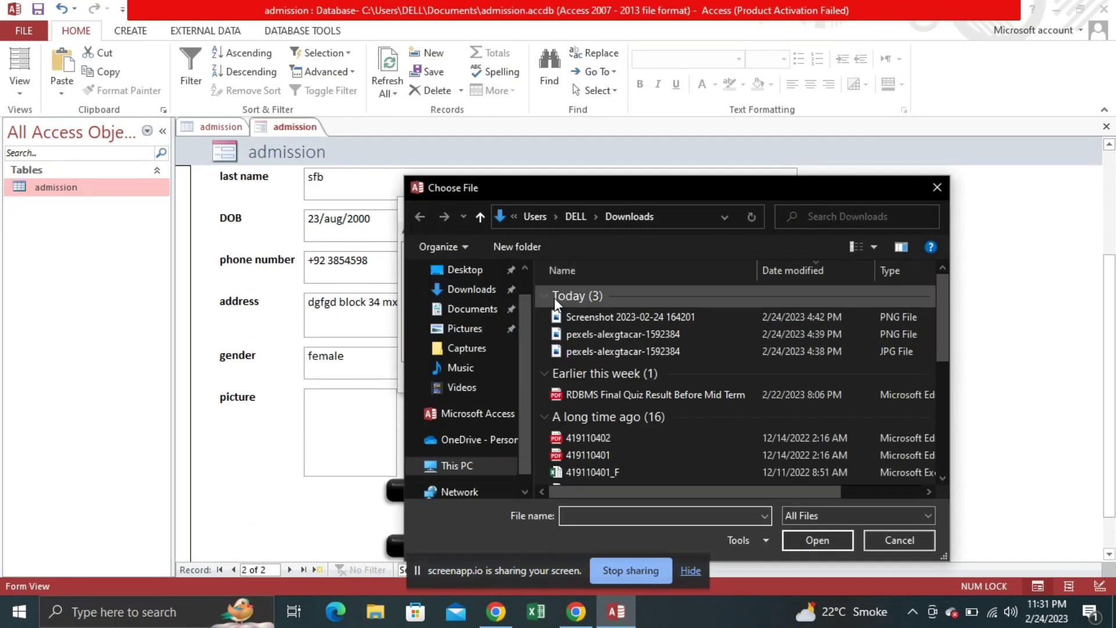
scroll(514, 319, "down", 1)
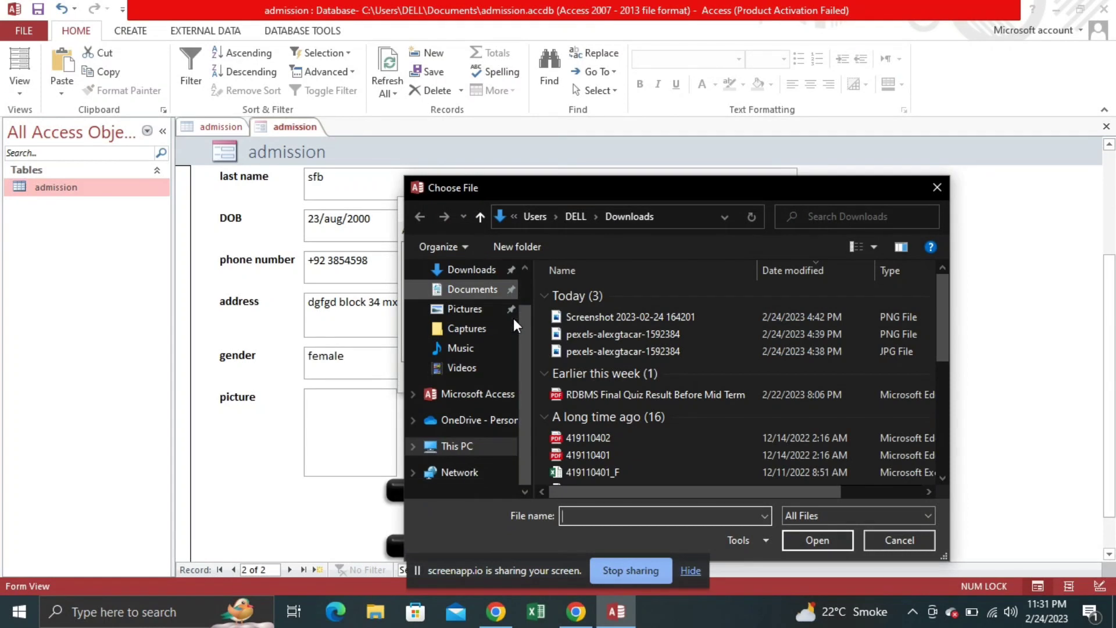
left_click(584, 332)
left_click(852, 541)
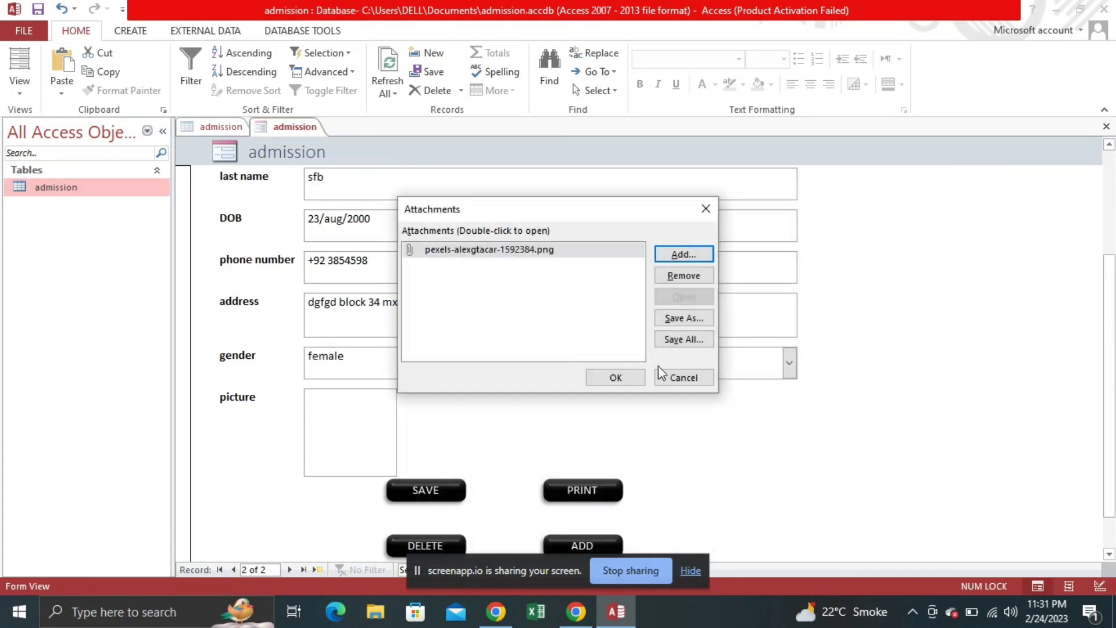
left_click(613, 376)
Step: Add a third record with the form's ADD command and enter the first name, last name and date of birth
left_click(599, 543)
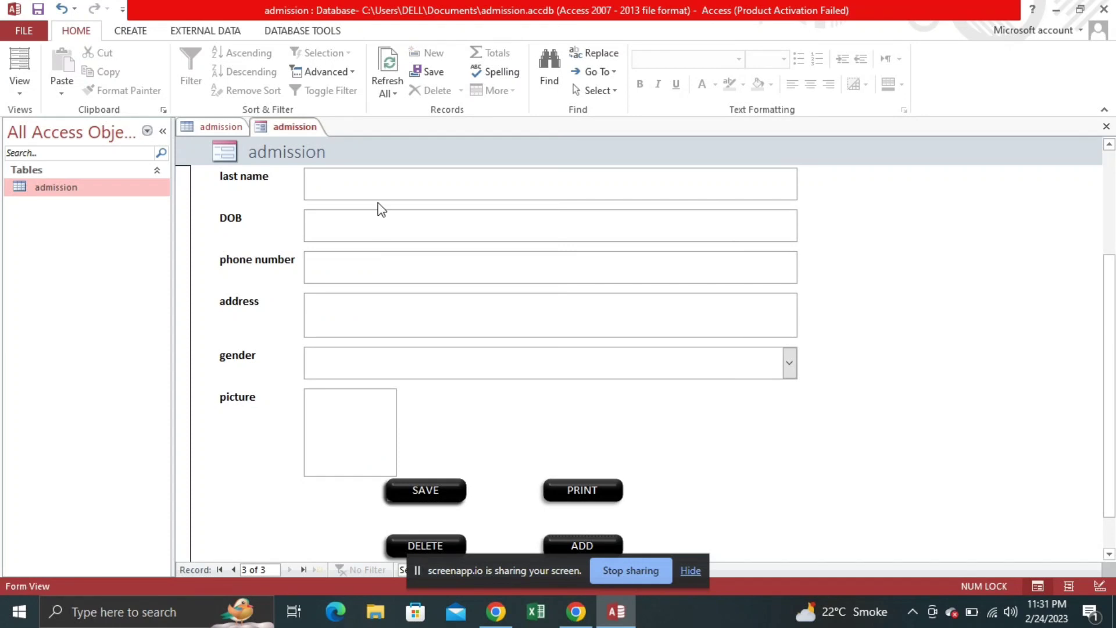
type("gdf")
left_click(360, 250)
type("dfgd")
left_click(339, 308)
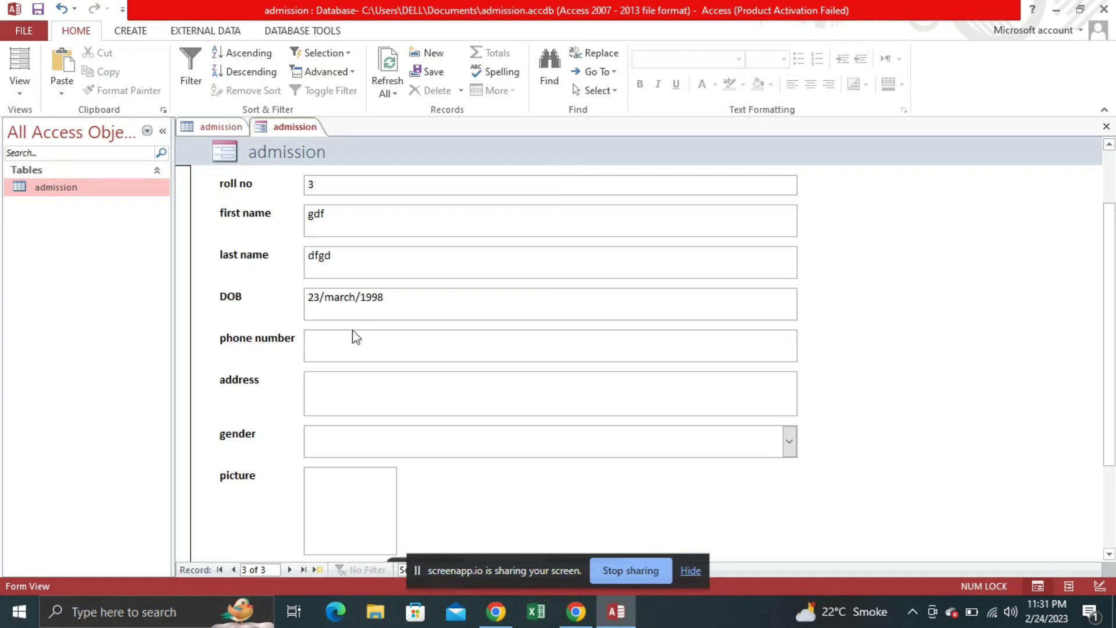
Step: Enter the third record's phone number and address, and set the gender to male
left_click(353, 332)
type("+92 39854")
left_click(353, 398)
type("dfs blo")
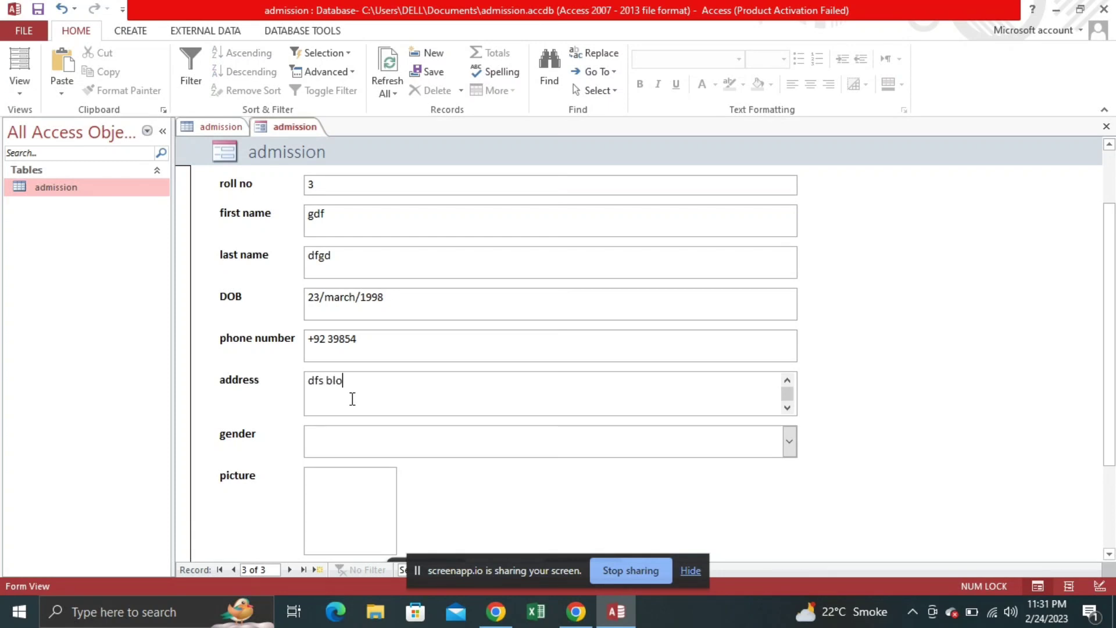
type("ck 23 jdshkjdshgkjhk")
key("Tab")
left_click(789, 440)
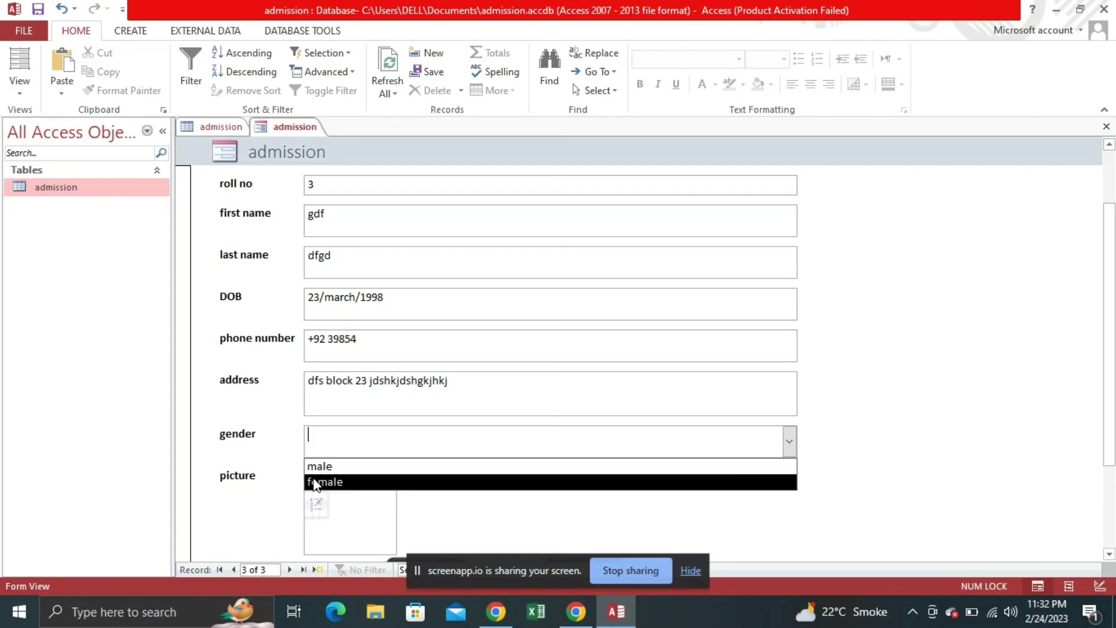
left_click(318, 467)
Step: Attach the JPG file pexels-alexgtacar-1592384 from Downloads to the third record's picture field
double_click(318, 476)
left_click(682, 253)
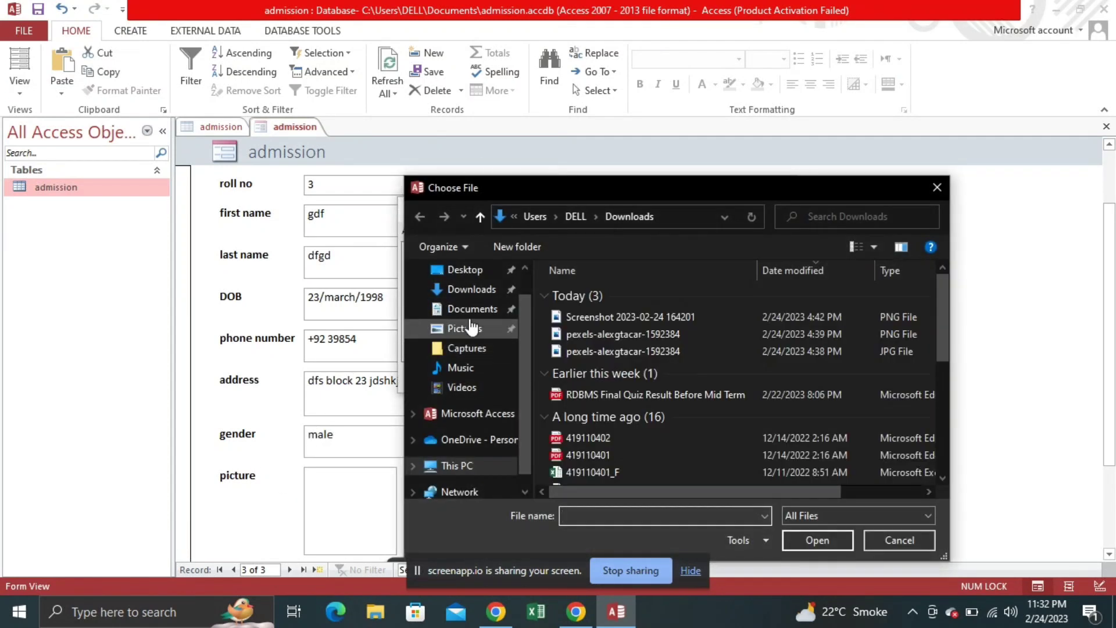
left_click(468, 289)
left_click(628, 352)
left_click(827, 540)
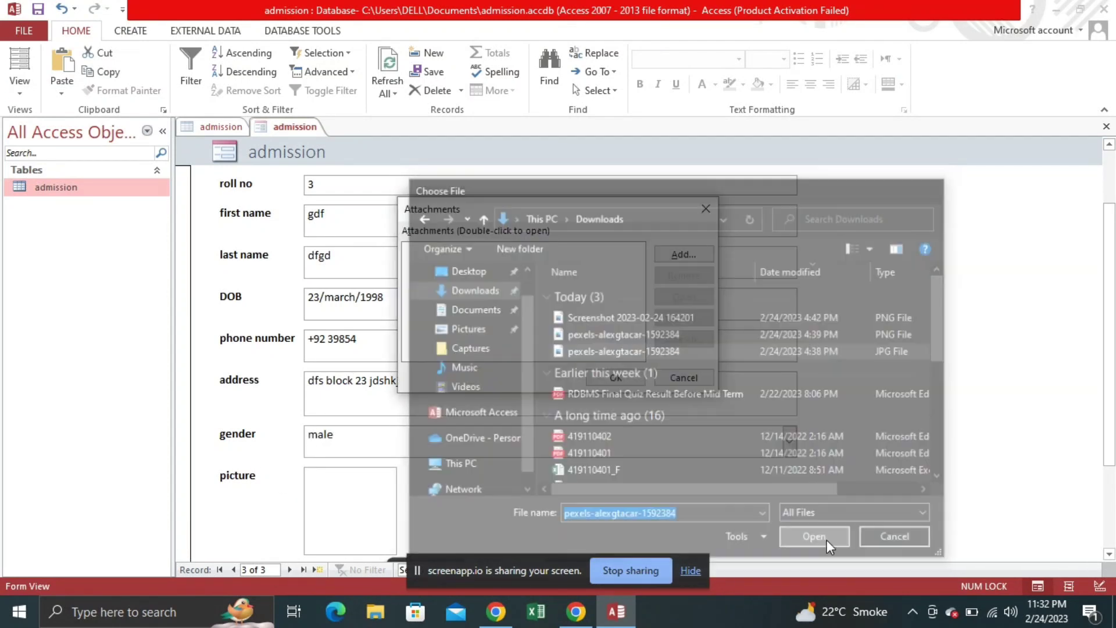
left_click(617, 377)
Step: Search the form's records for 1 and look through the matching record's fields
scroll(469, 461, "down", 3)
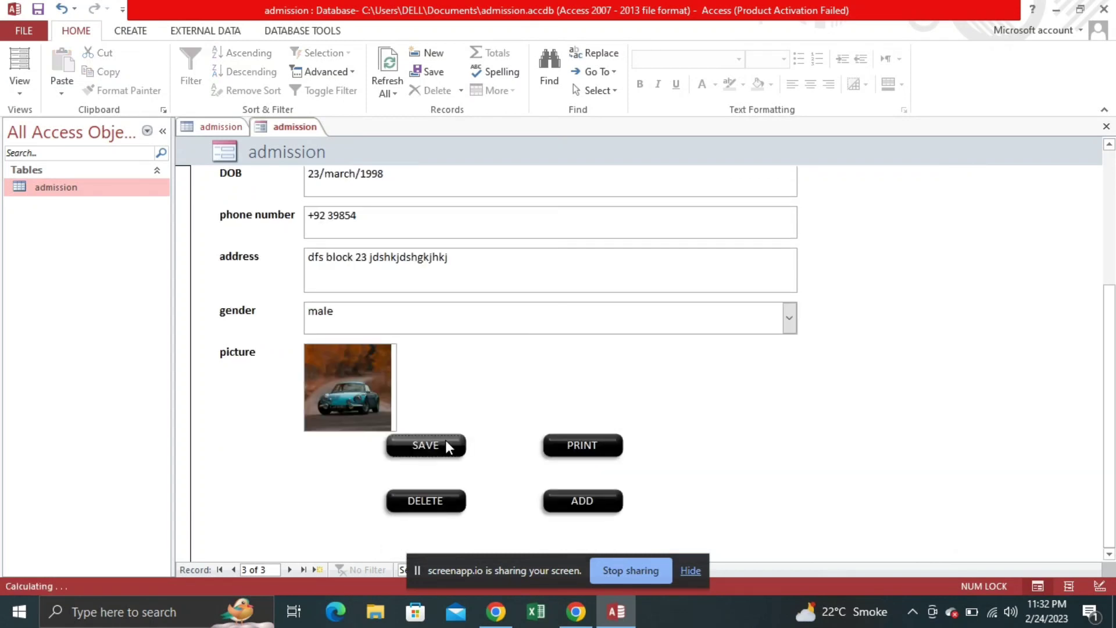
left_click_drag(466, 570, 707, 540)
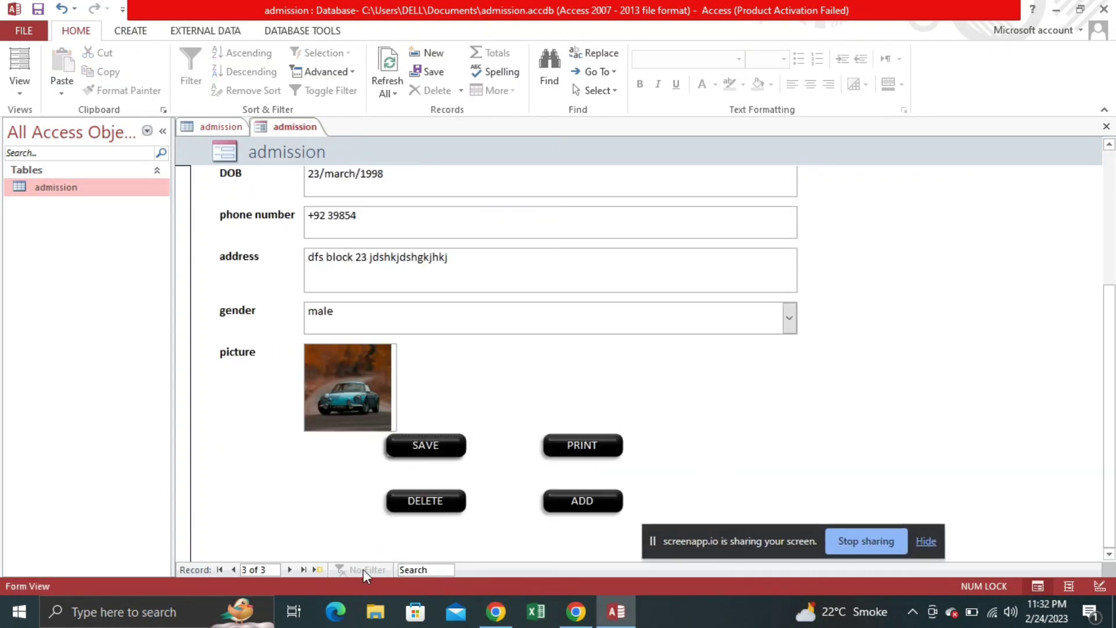
left_click(424, 569)
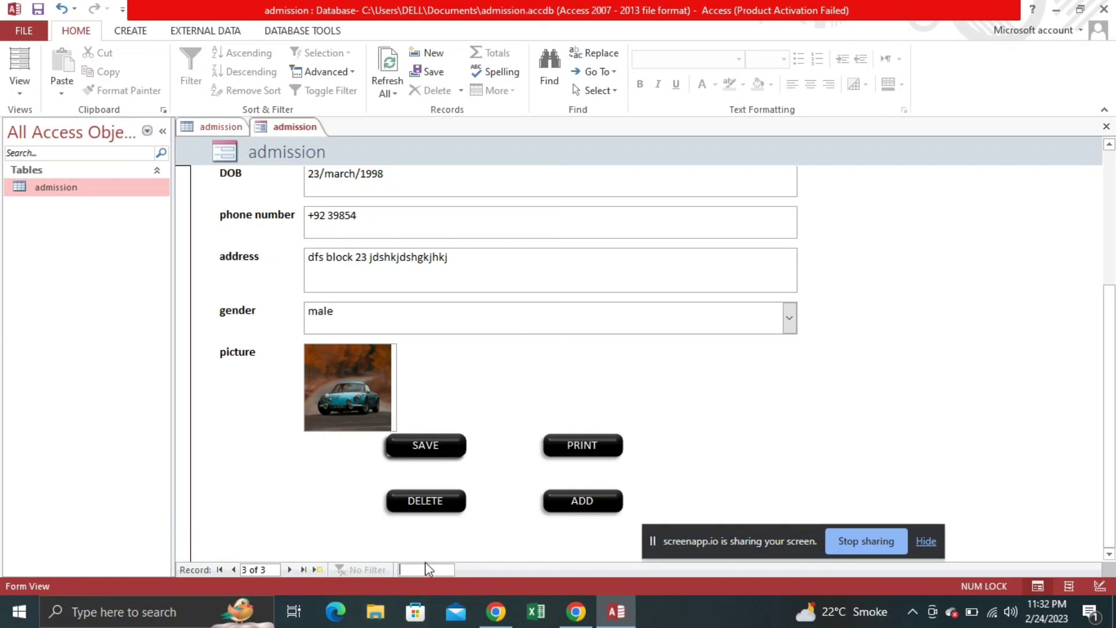
type("1")
double_click(386, 209)
key("Tab")
key("Tab")
key("Tab")
key("Tab")
scroll(513, 443, "down", 2)
Step: Go forward to the third record, open its print options with the form's PRINT command and cancel them
left_click(293, 568)
left_click(293, 569)
scroll(518, 287, "down", 3)
left_click(560, 439)
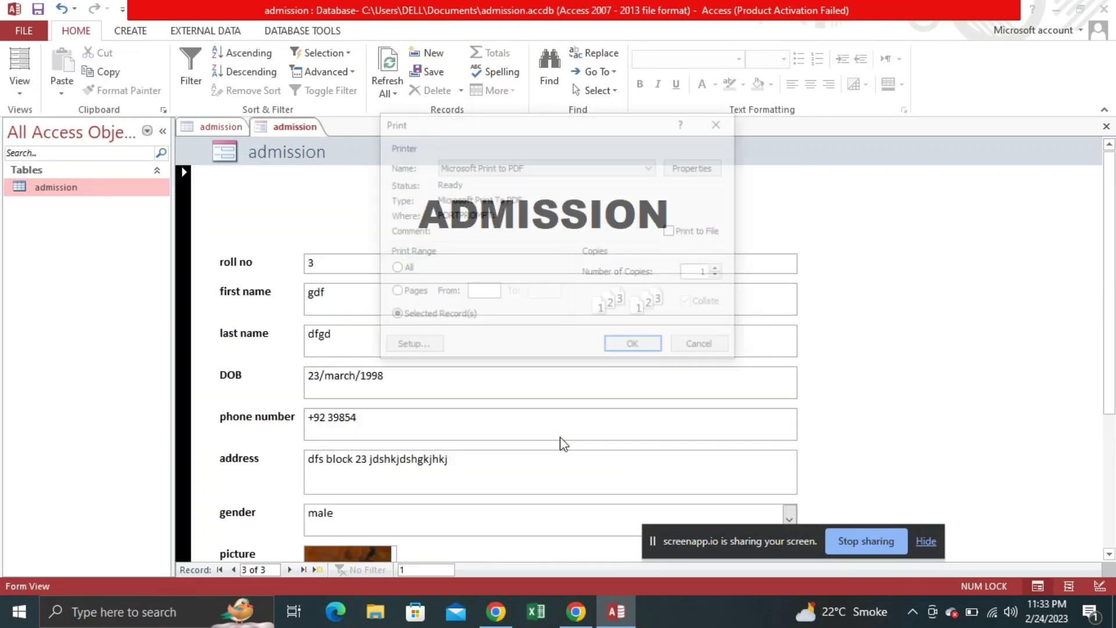
left_click(674, 344)
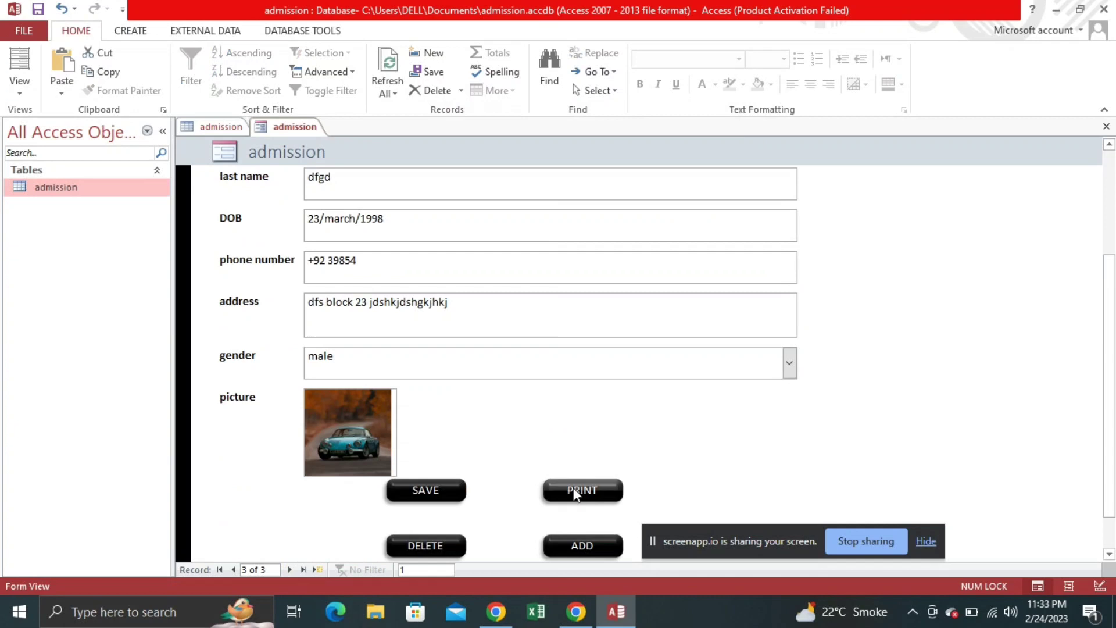
Step: Delete the third record with the form's DELETE command and go back to the previous record
left_click(418, 545)
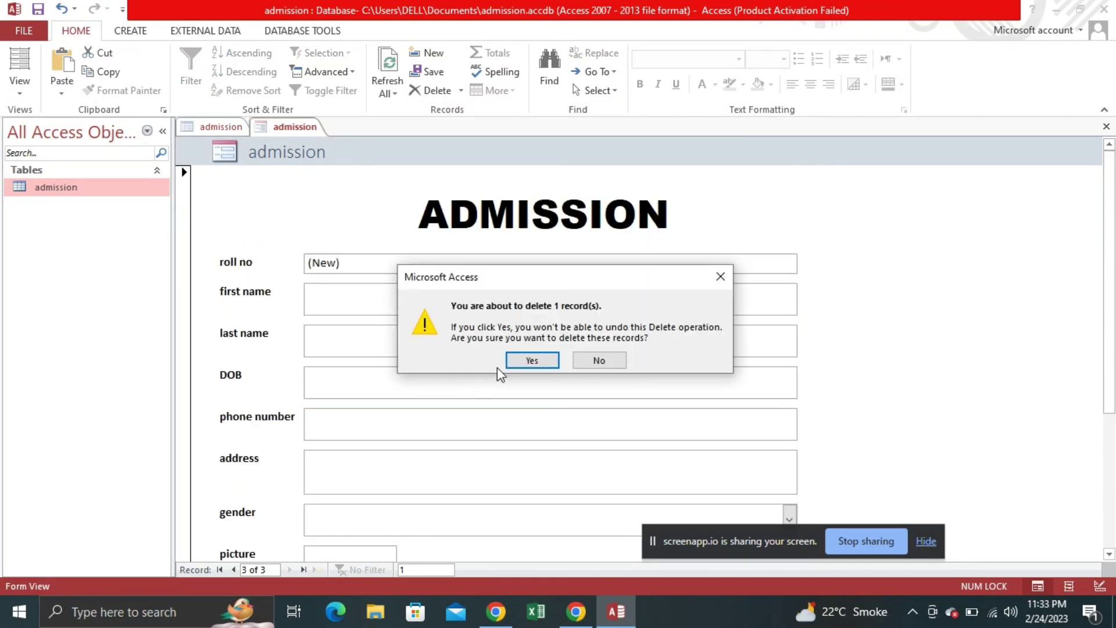
left_click(516, 364)
left_click(233, 569)
scroll(374, 444, "up", 2)
scroll(372, 448, "down", 3)
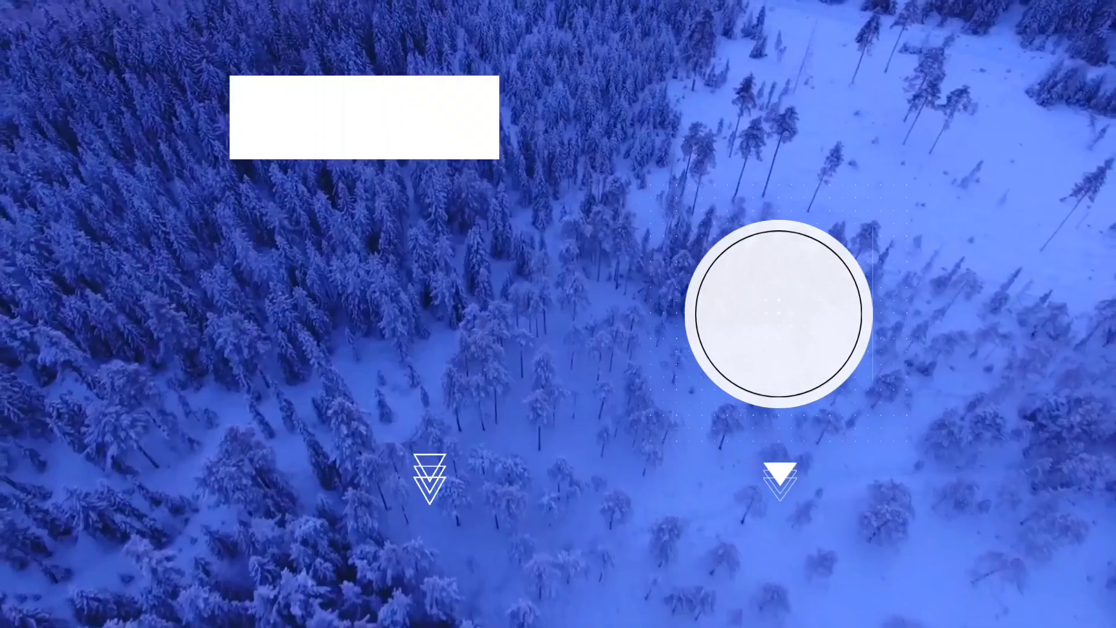